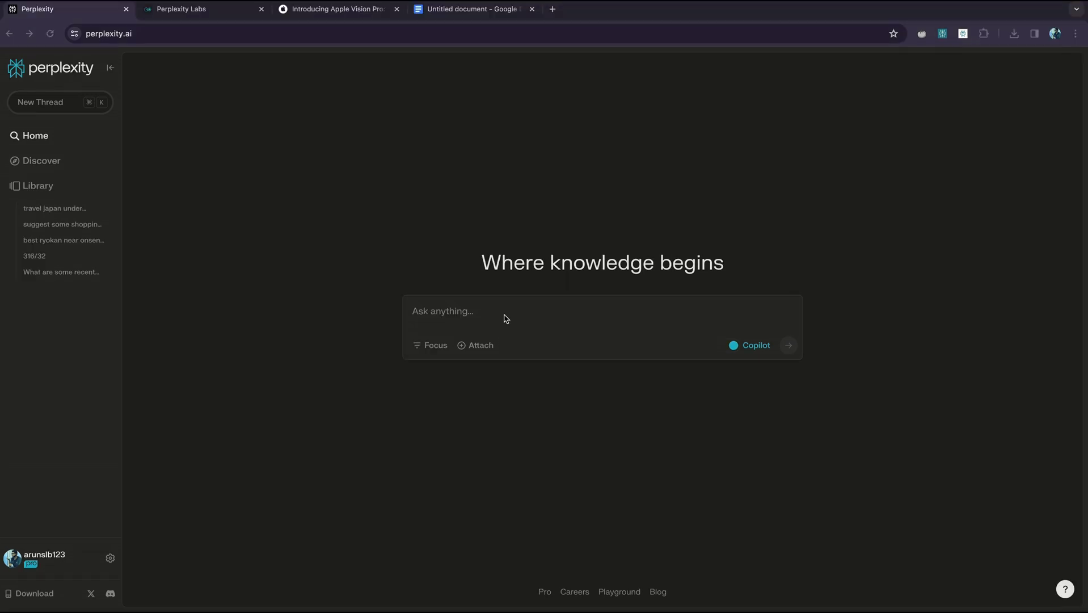
- Enter 'apple vision pro review' in the Ask box, leaving search focus on All
{"action": "left_click", "coordinate": [504, 314]}
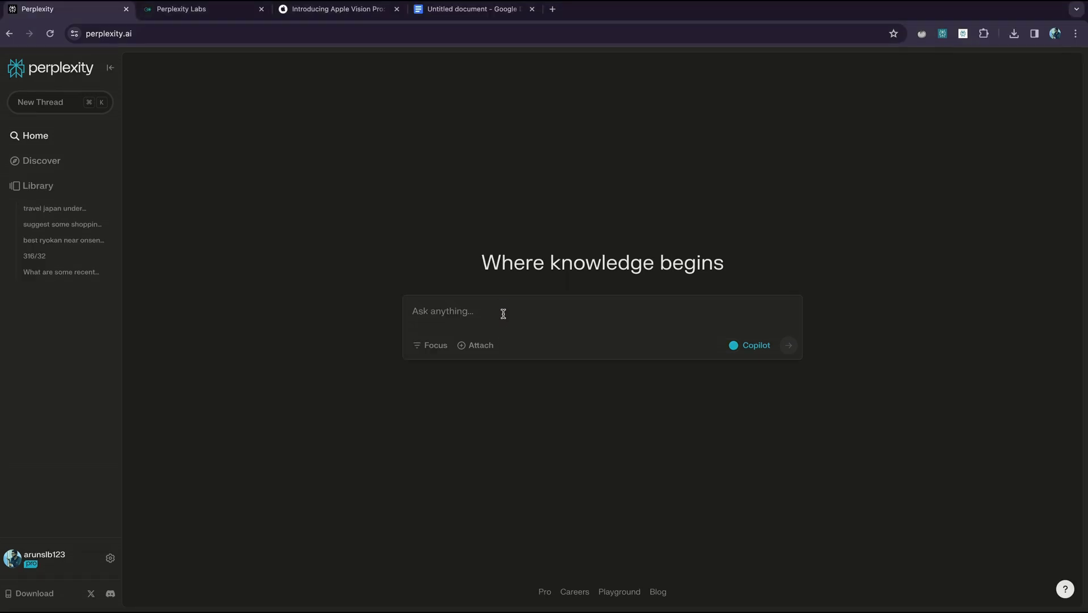
{"action": "left_click", "coordinate": [452, 312]}
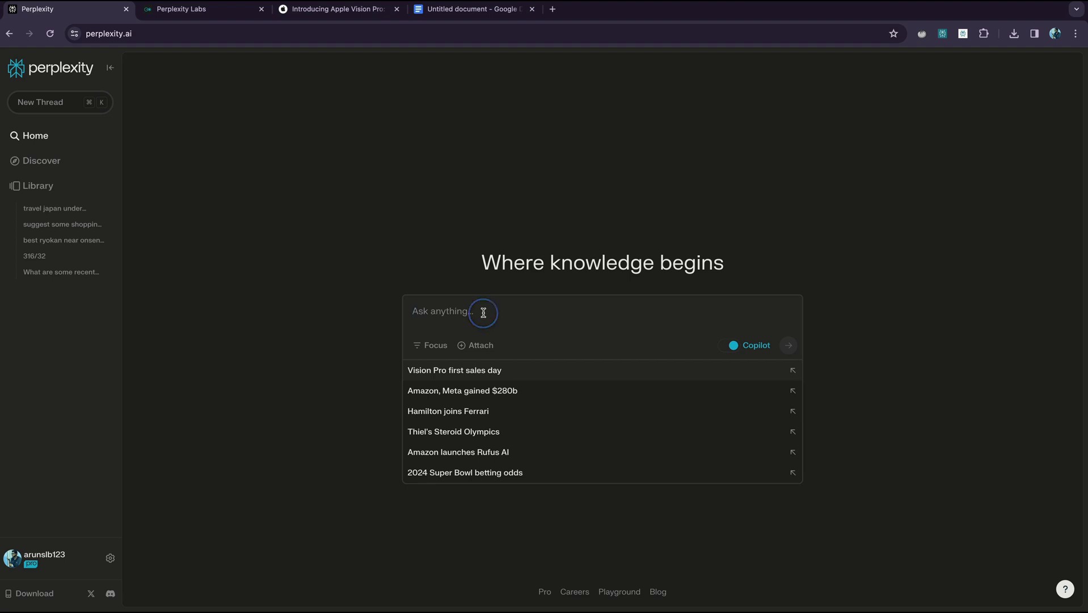
{"action": "type", "text": "apple vision pr"}
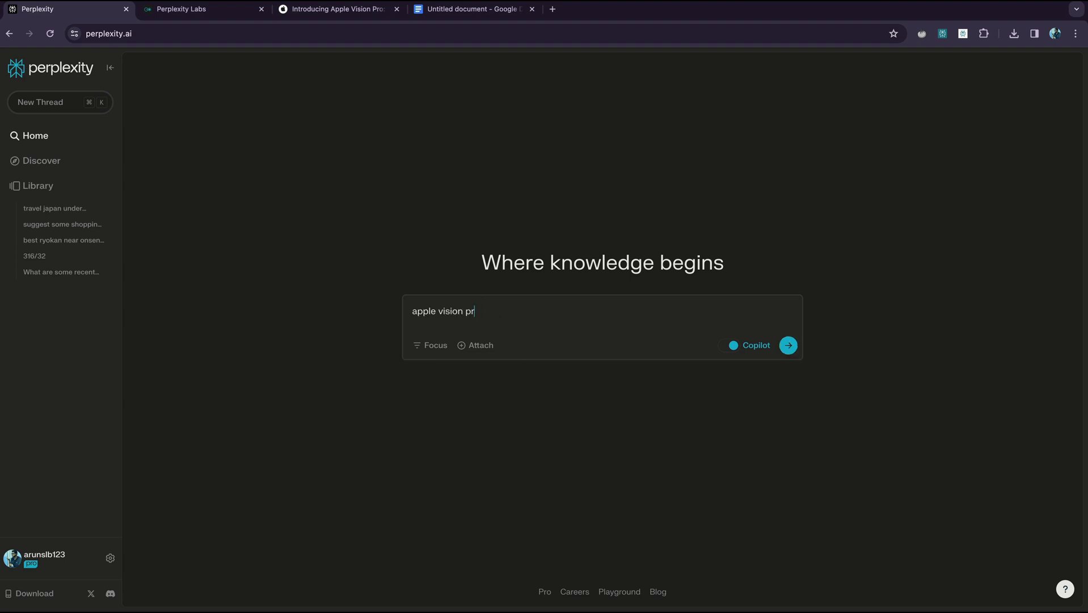
{"action": "type", "text": "o review"}
{"action": "left_click", "coordinate": [431, 345]}
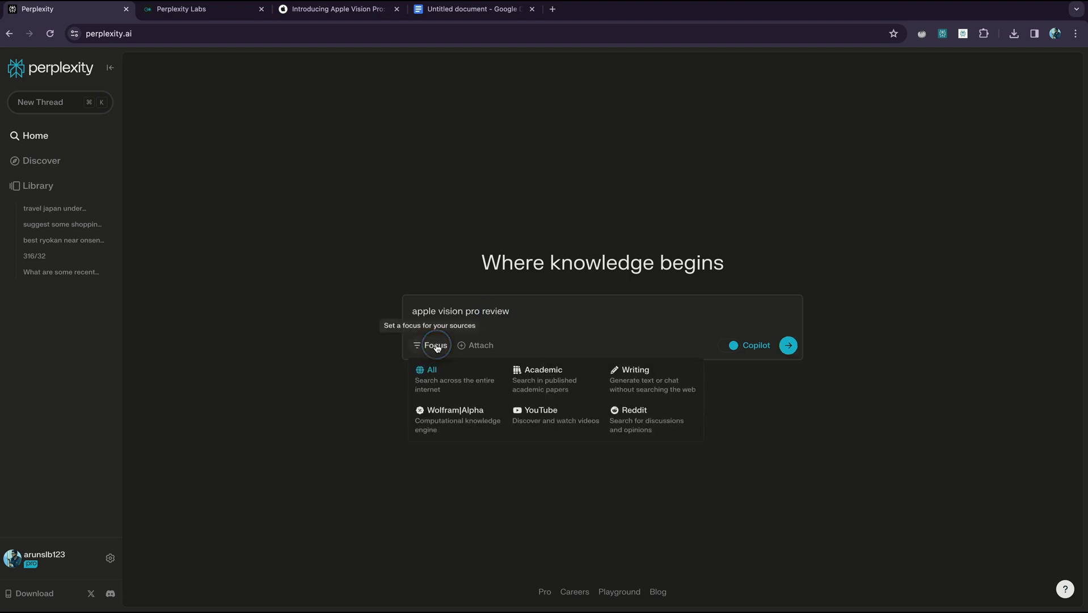
{"action": "left_click", "coordinate": [421, 382]}
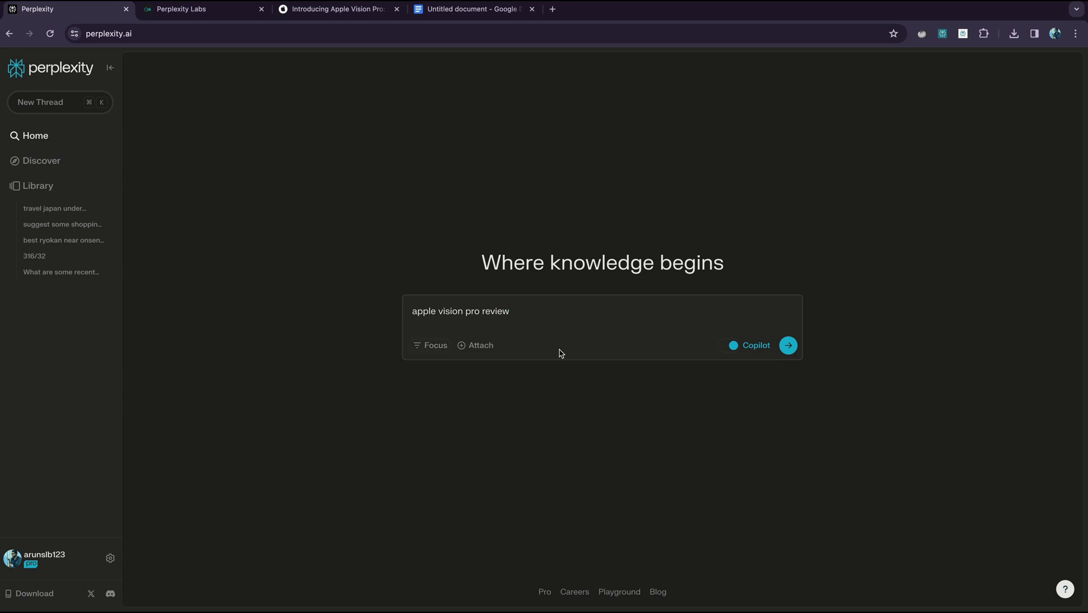
- Run the Vision Pro query, review the answer, select the thread title, and start a new thread
{"action": "left_click", "coordinate": [795, 351]}
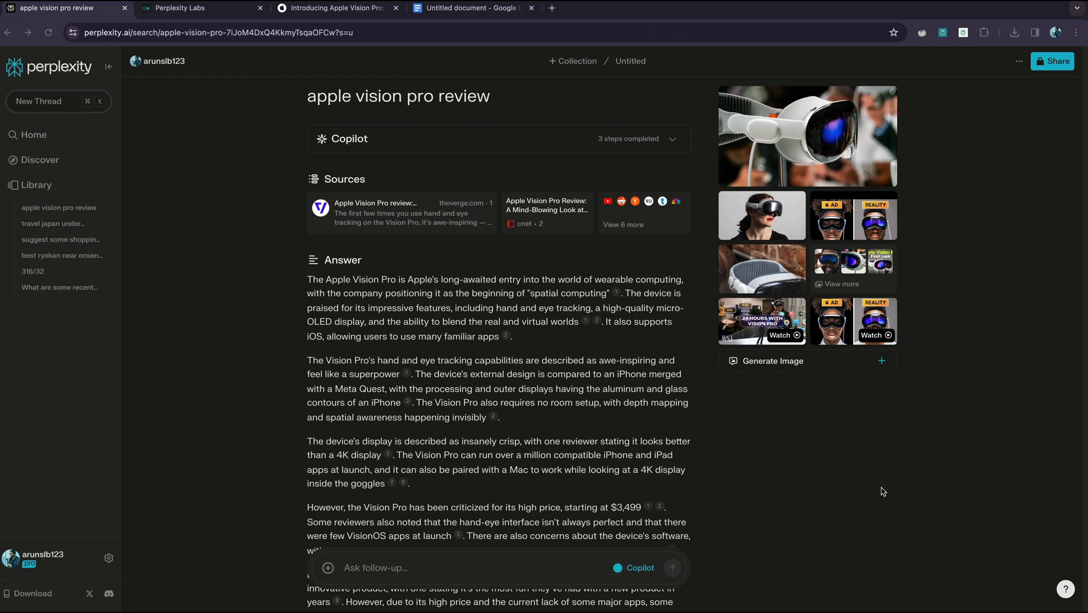
{"action": "scroll", "coordinate": [626, 355], "scroll_direction": "down", "scroll_amount": 4}
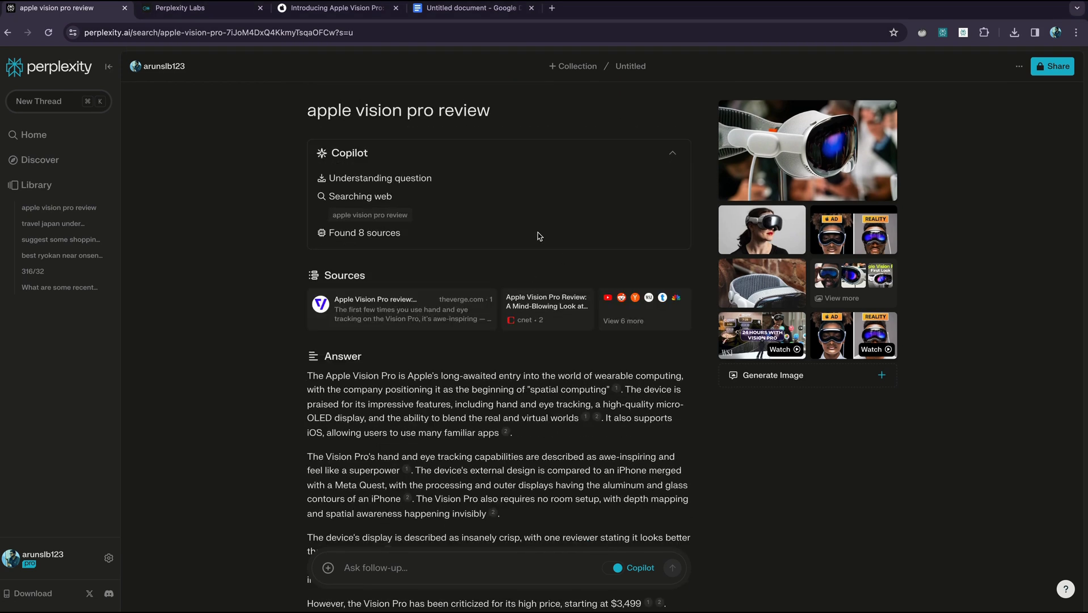
{"action": "double_click", "coordinate": [427, 112]}
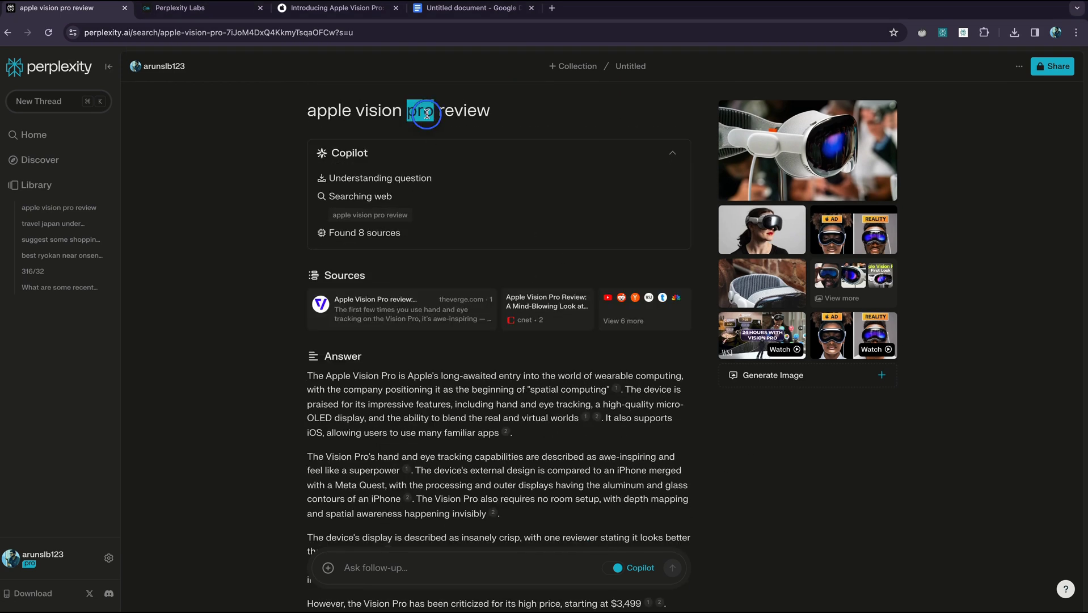
{"action": "left_click", "coordinate": [426, 112]}
{"action": "key", "text": "super+c"}
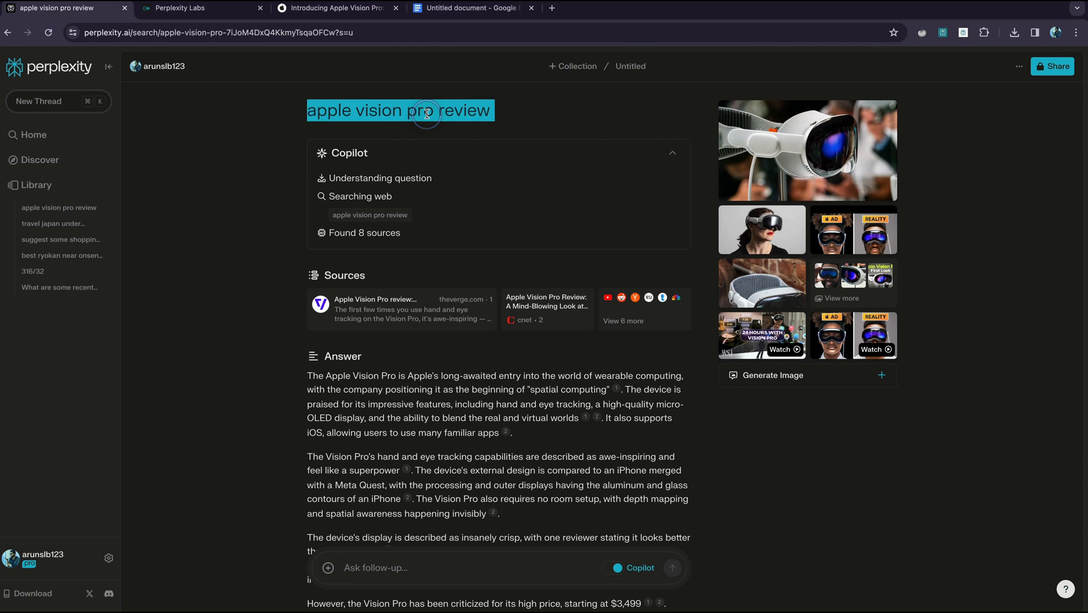
{"action": "left_click", "coordinate": [52, 102]}
- Set focus to YouTube and submit the pasted 'apple vision pro review' query
{"action": "left_click", "coordinate": [359, 349]}
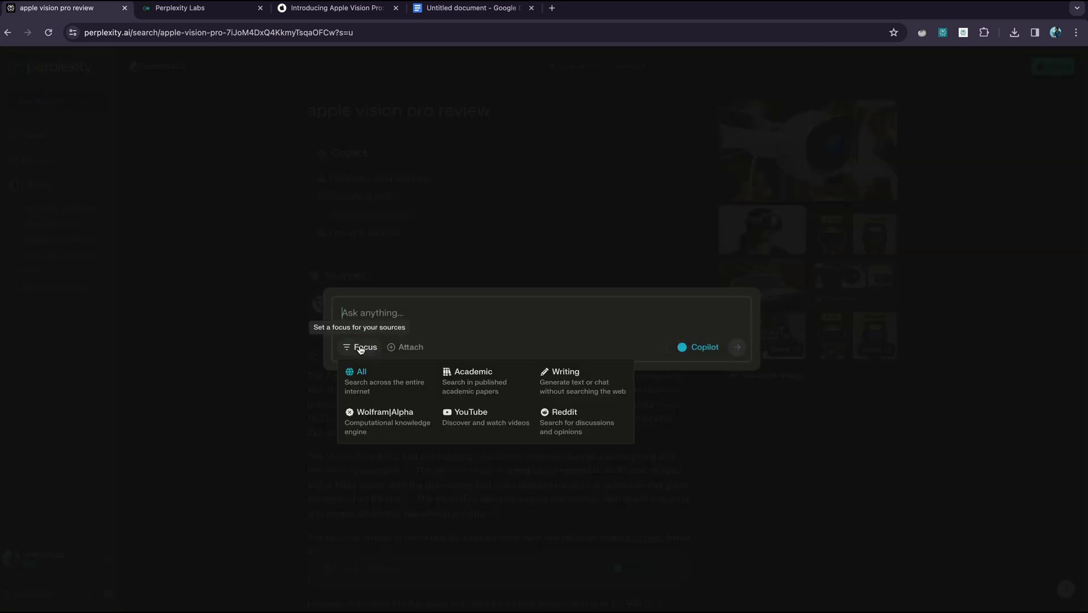
{"action": "left_click", "coordinate": [483, 419]}
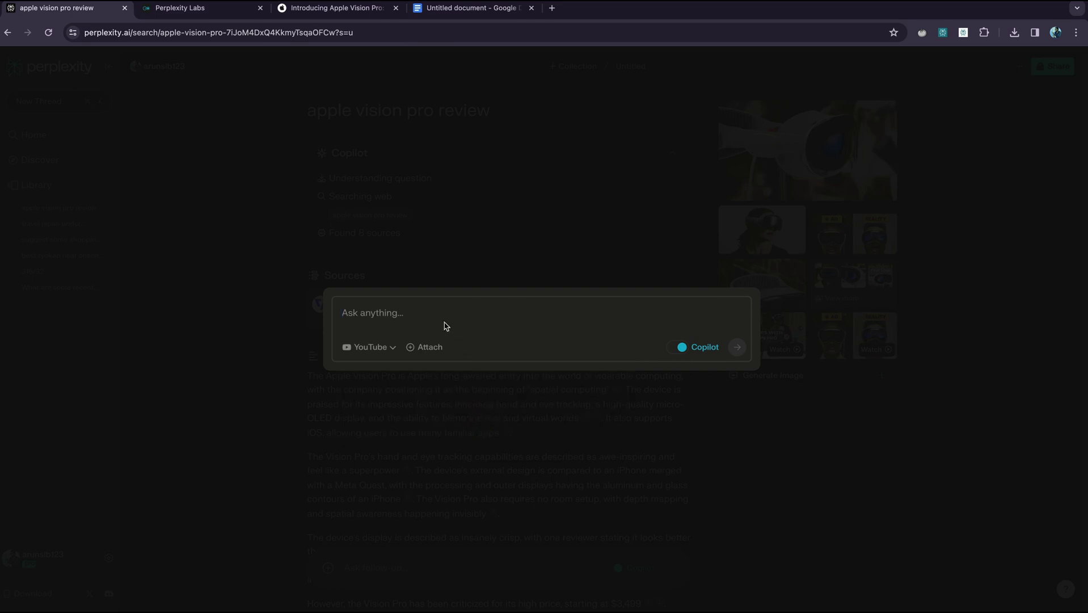
{"action": "key", "text": "super+v"}
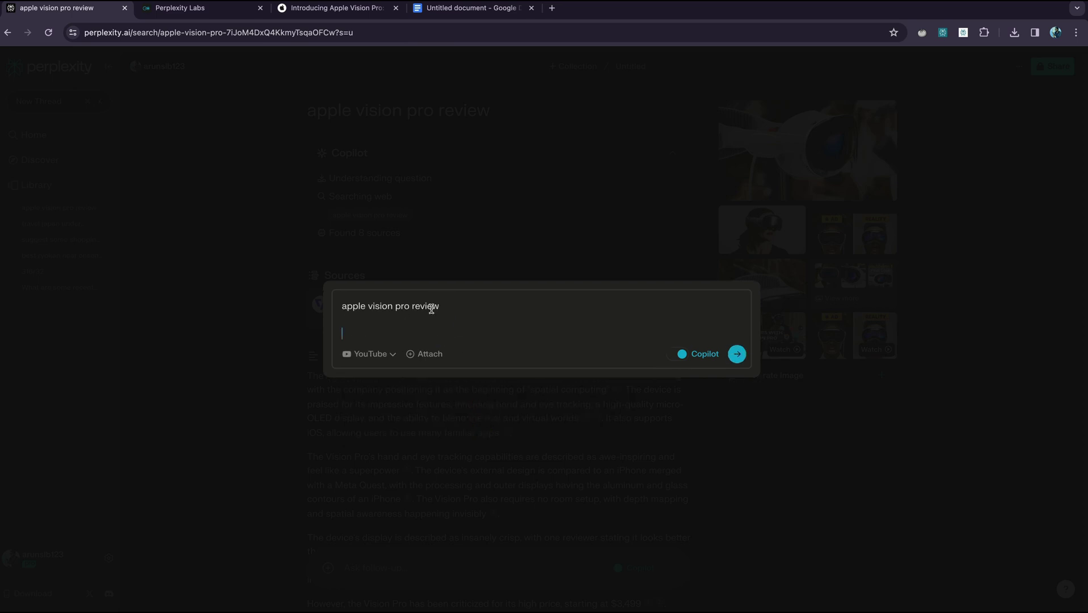
{"action": "left_click", "coordinate": [737, 358]}
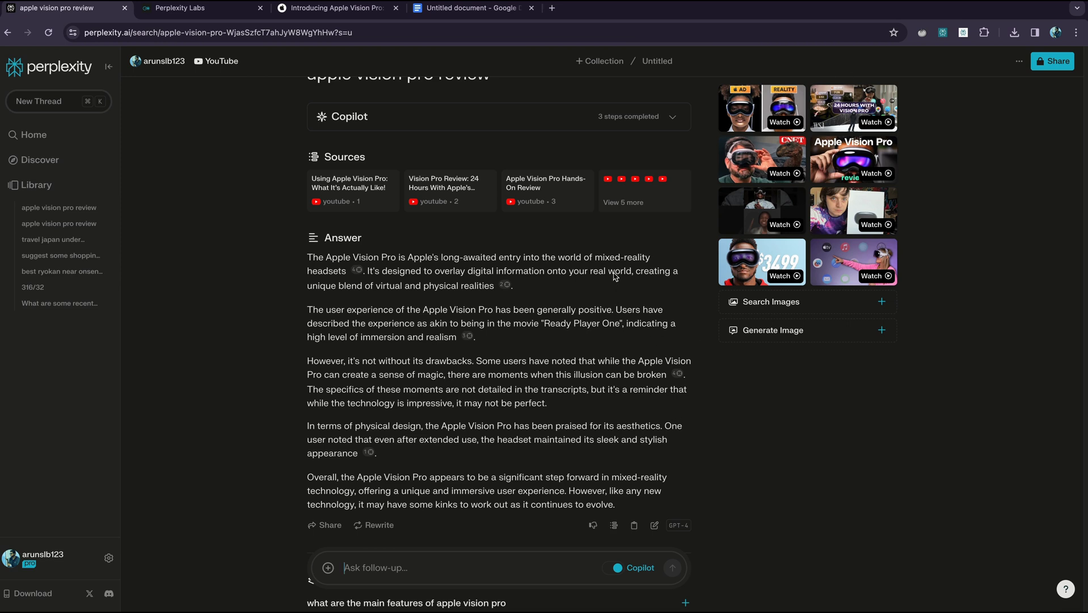
- Remove sources 5 and 8 and regenerate the answer from the remaining six videos
{"action": "left_click", "coordinate": [614, 525]}
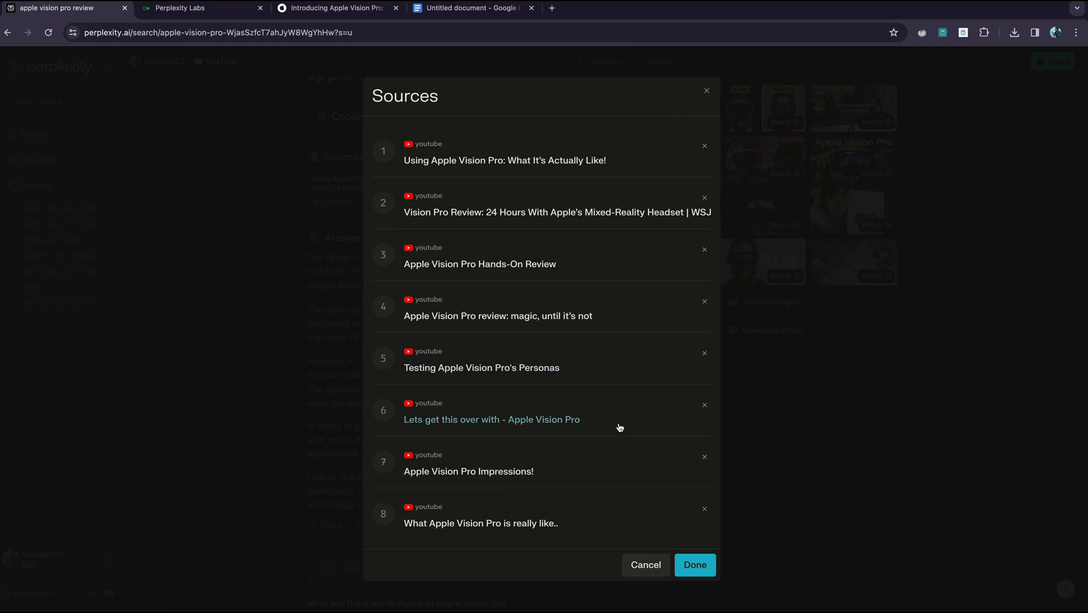
{"action": "left_click", "coordinate": [704, 353]}
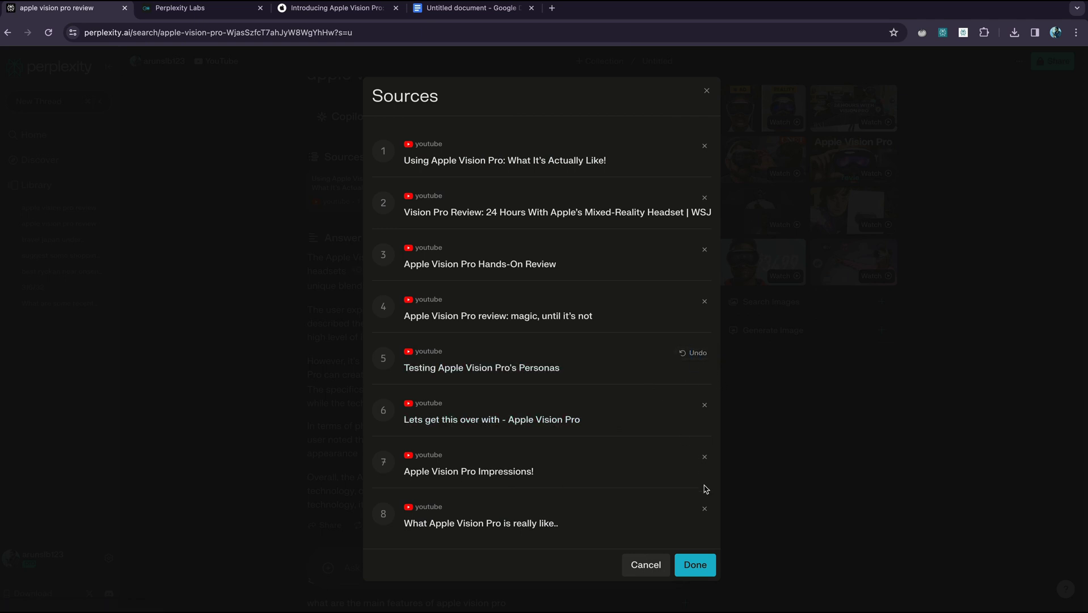
{"action": "left_click", "coordinate": [704, 508]}
{"action": "left_click", "coordinate": [695, 564]}
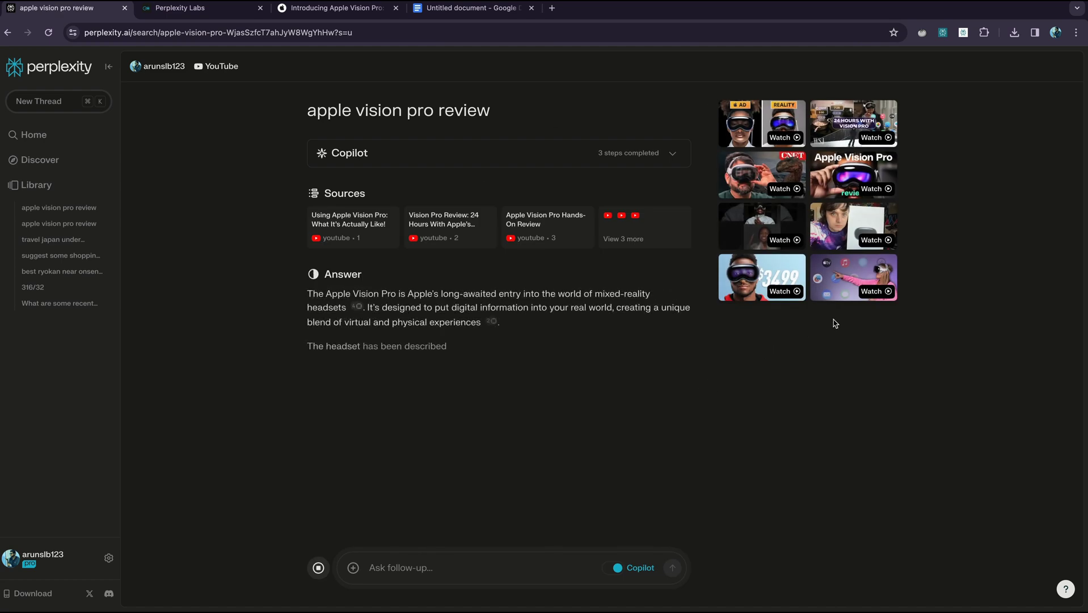
{"action": "scroll", "coordinate": [515, 262], "scroll_direction": "down", "scroll_amount": 2}
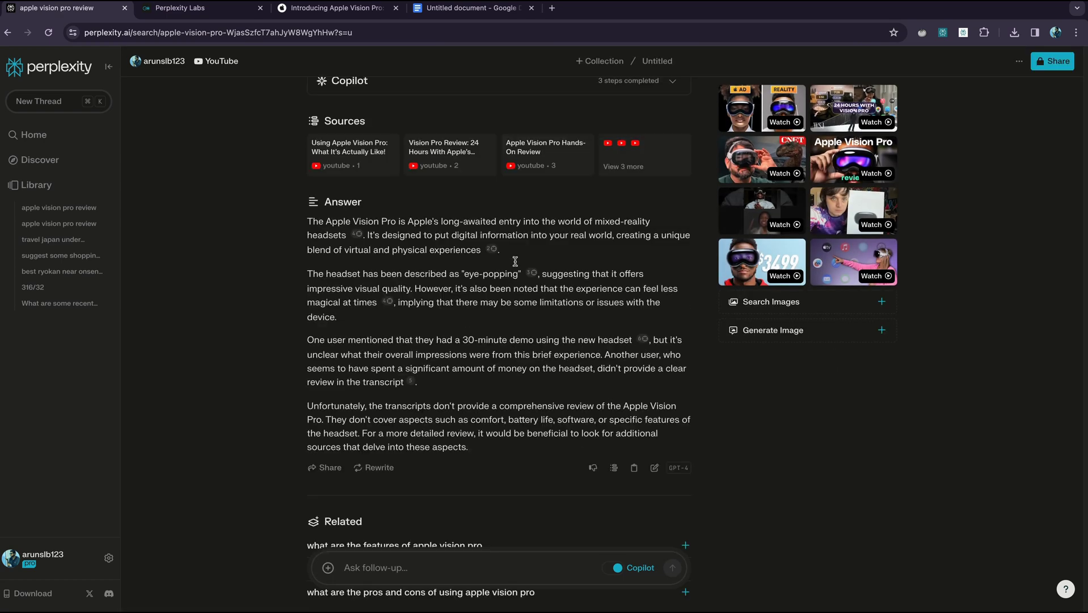
- Copy the YouTube-based answer and paste it into the blank Google Docs document
{"action": "left_click", "coordinate": [634, 468]}
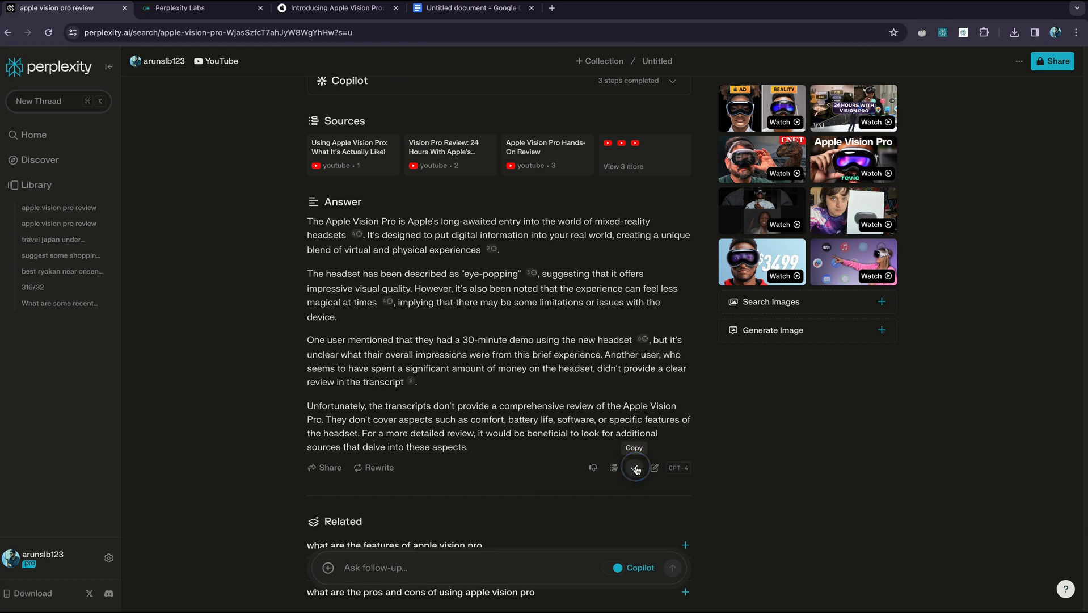
{"action": "left_click", "coordinate": [460, 8]}
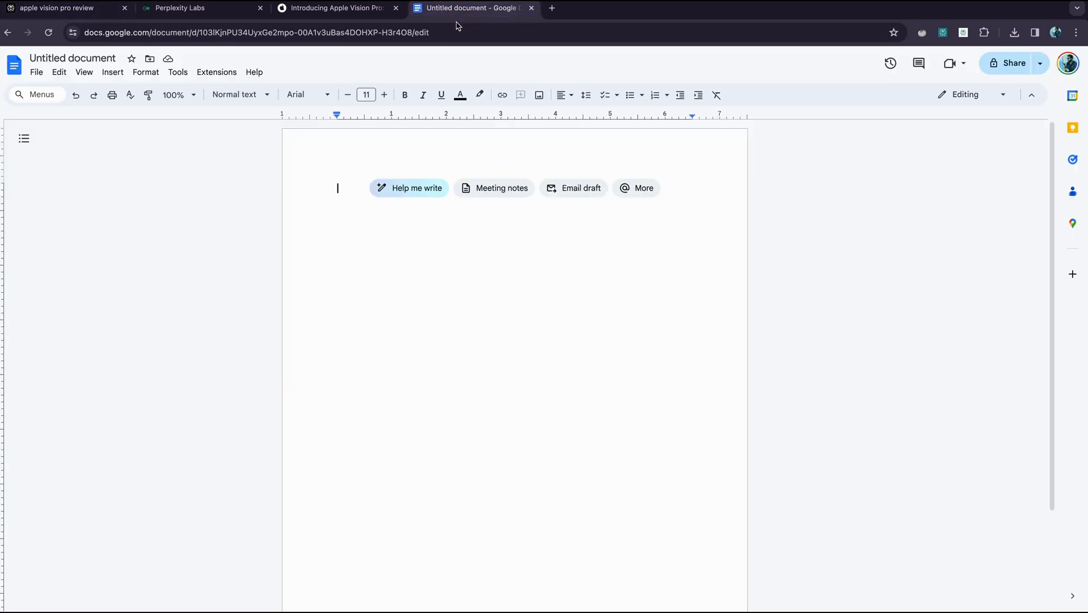
{"action": "key", "text": "super+v"}
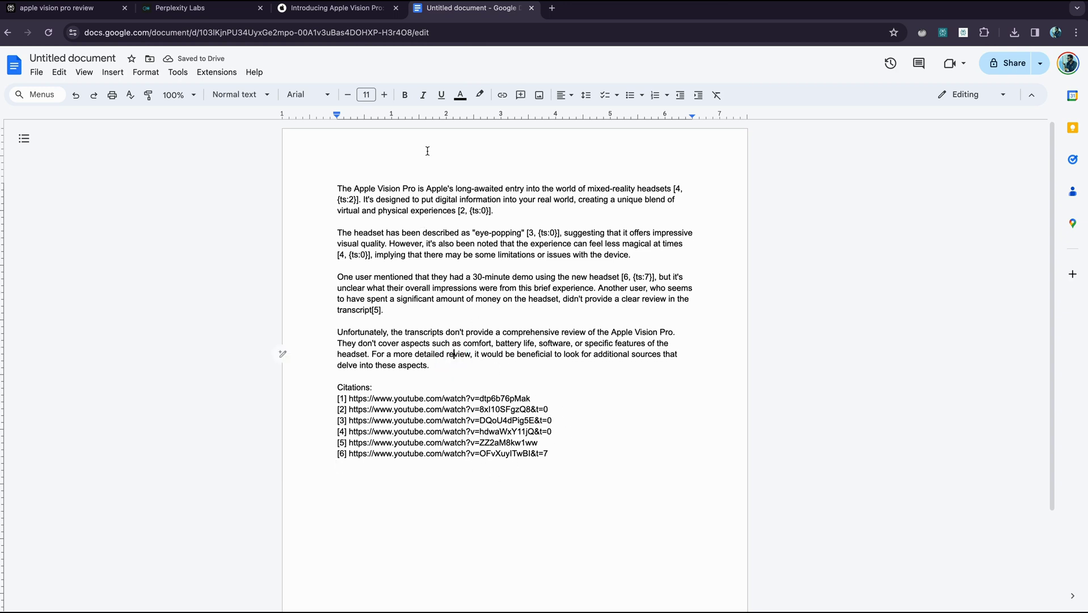
- Back in Perplexity, submit 'apple vision pro review' with the Writing focus
{"action": "left_click", "coordinate": [117, 12]}
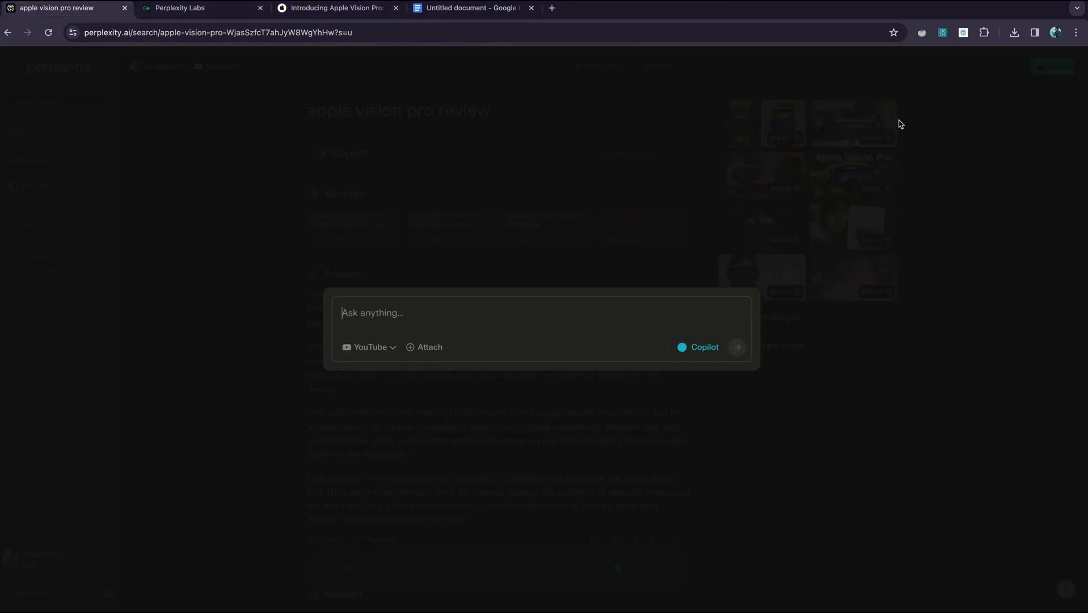
{"action": "left_click", "coordinate": [363, 347]}
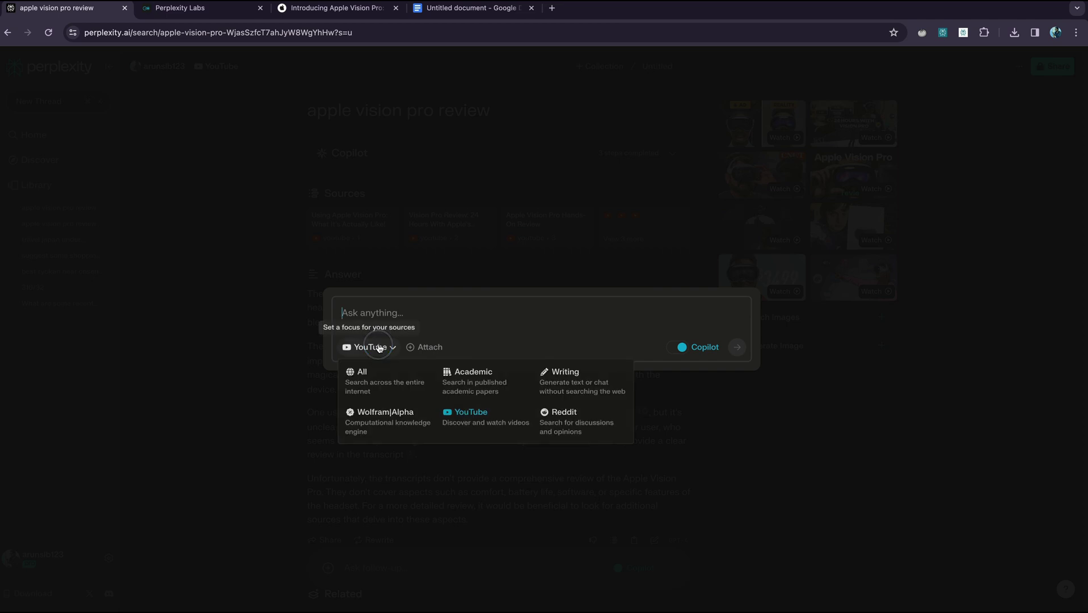
{"action": "left_click", "coordinate": [584, 388]}
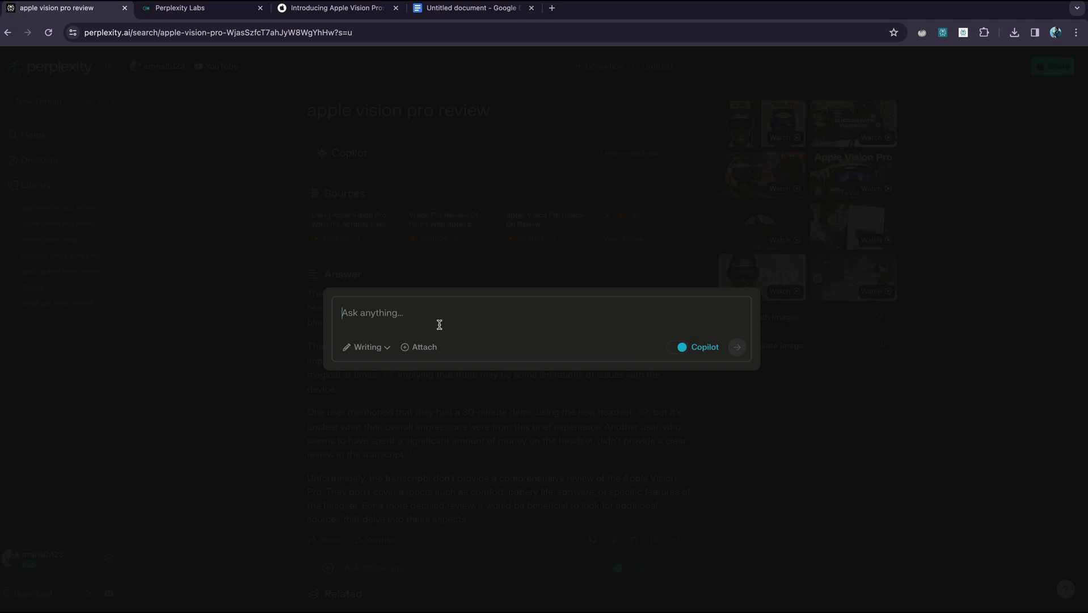
{"action": "type", "text": "apple vision pro review"}
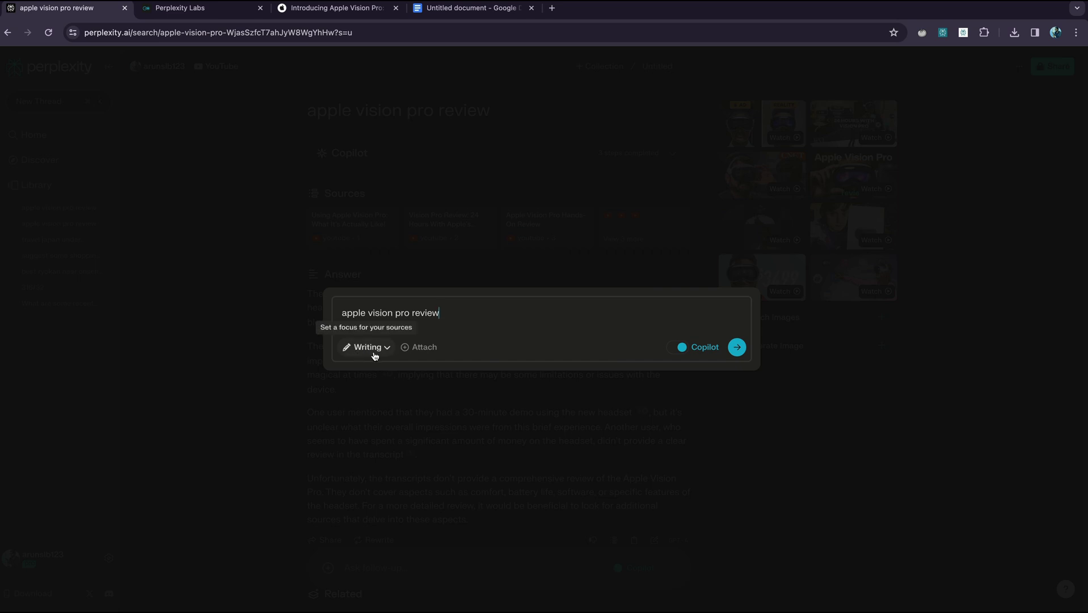
{"action": "left_click", "coordinate": [738, 347]}
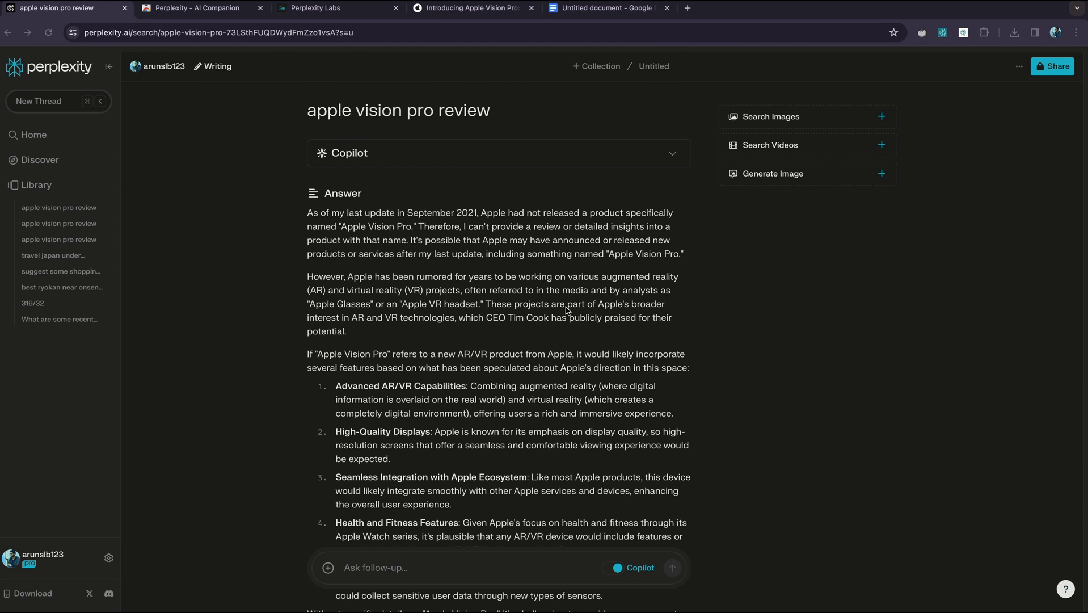
{"action": "left_click", "coordinate": [31, 591]}
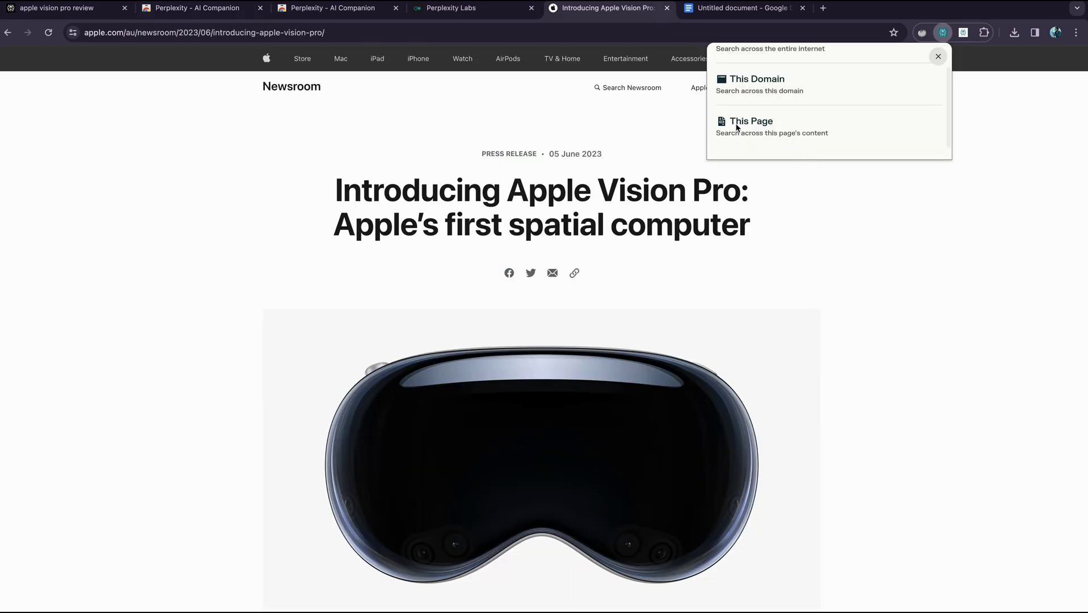
- In the Companion panel, rerun the battery life question with scope set to This Domain
{"action": "left_click", "coordinate": [766, 120]}
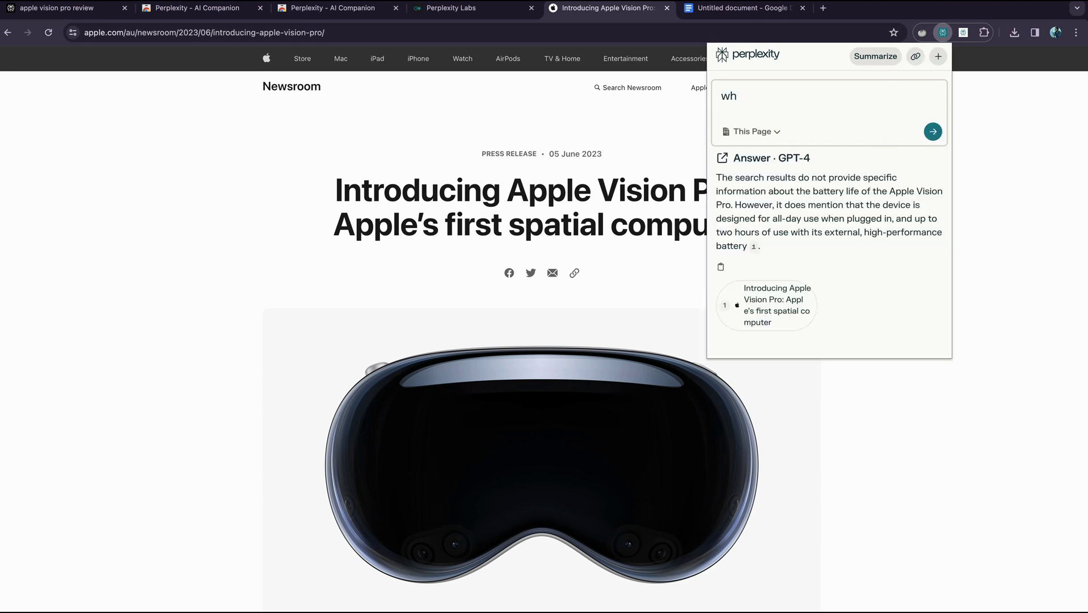
{"action": "type", "text": "at"}
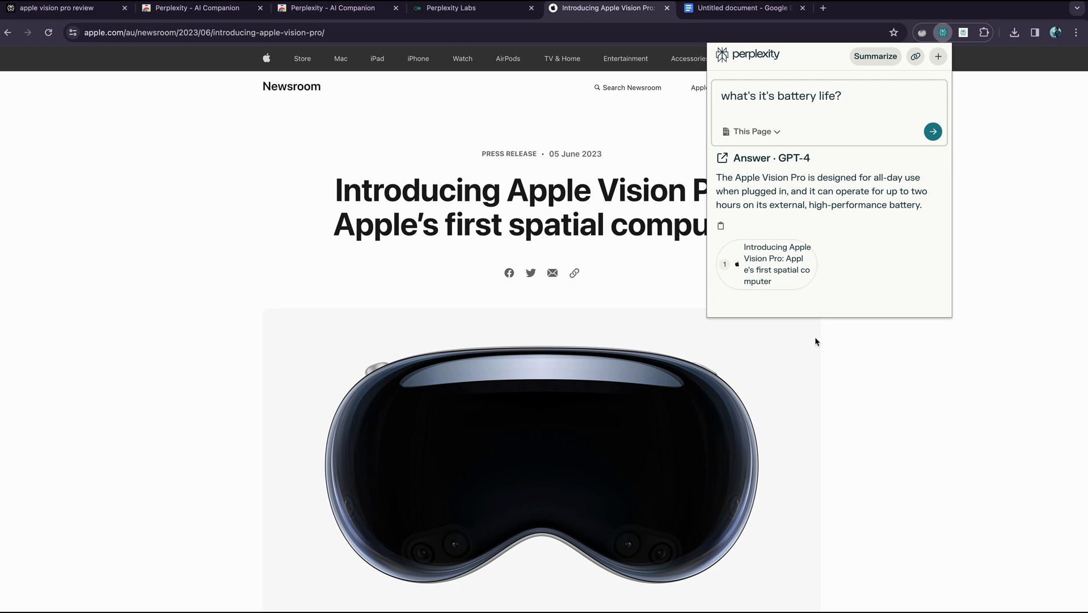
{"action": "left_click", "coordinate": [838, 357]}
{"action": "left_click_drag", "start_coordinate": [578, 297], "coordinate": [682, 341]}
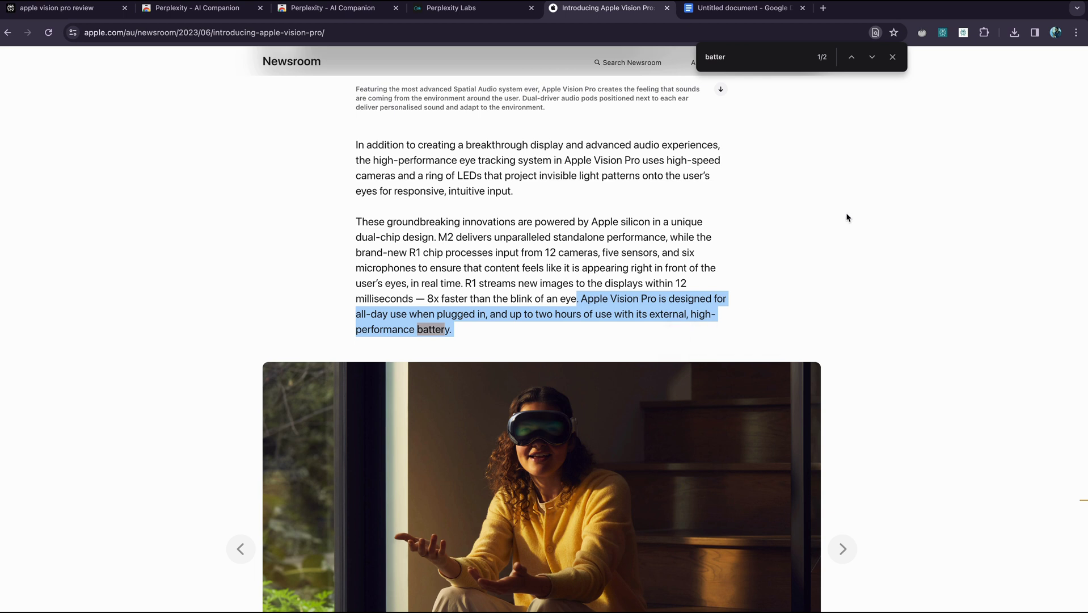
{"action": "left_click", "coordinate": [942, 32]}
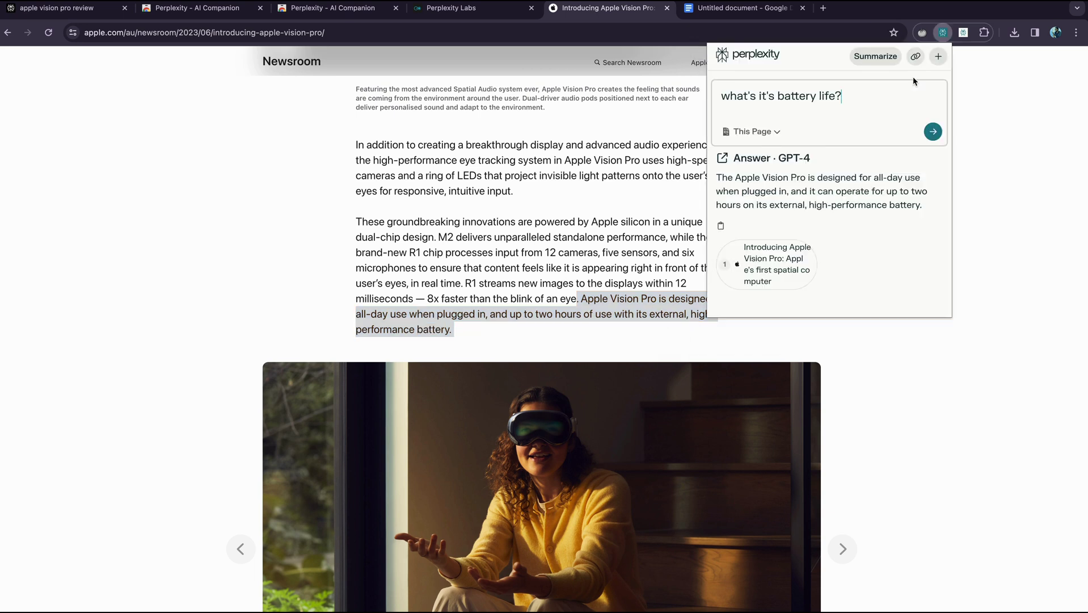
{"action": "left_click", "coordinate": [768, 137]}
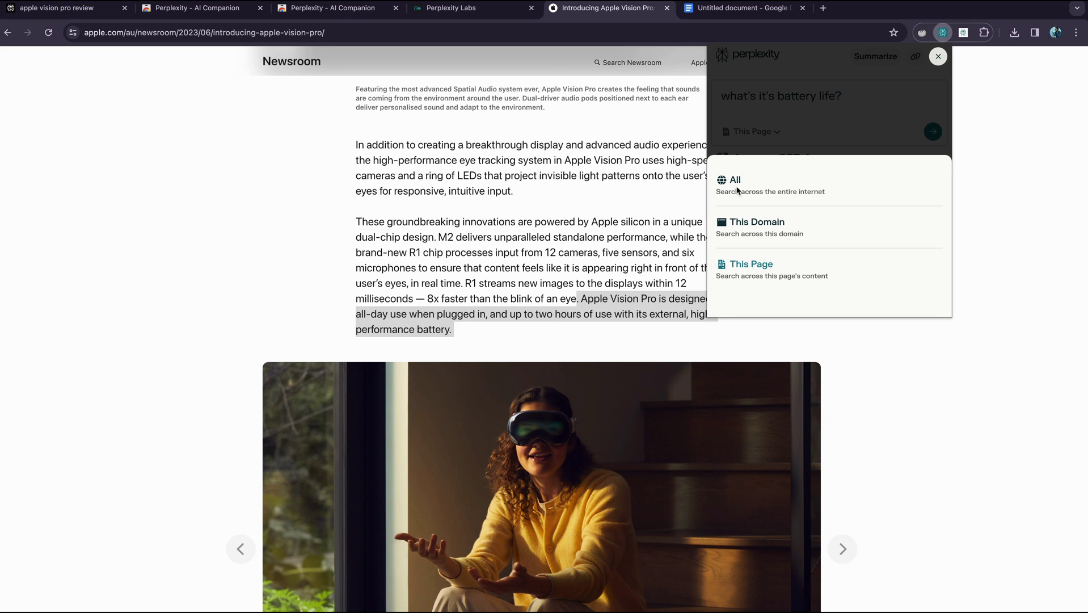
{"action": "left_click", "coordinate": [760, 223]}
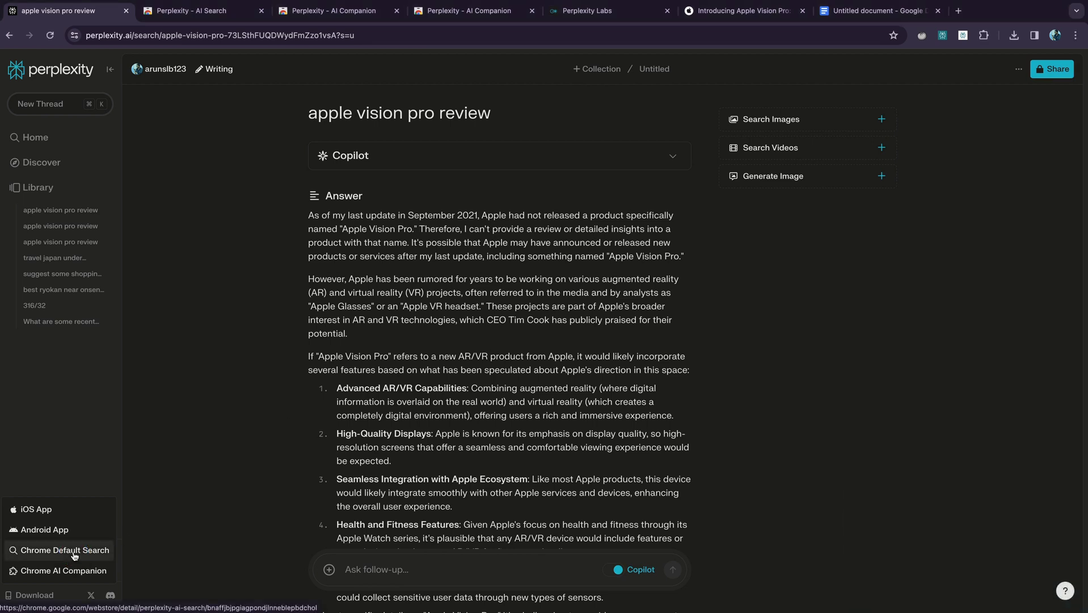
- Search 'apple vision pro review' from a new tab's address bar via Chrome Default Search
{"action": "left_click", "coordinate": [75, 556]}
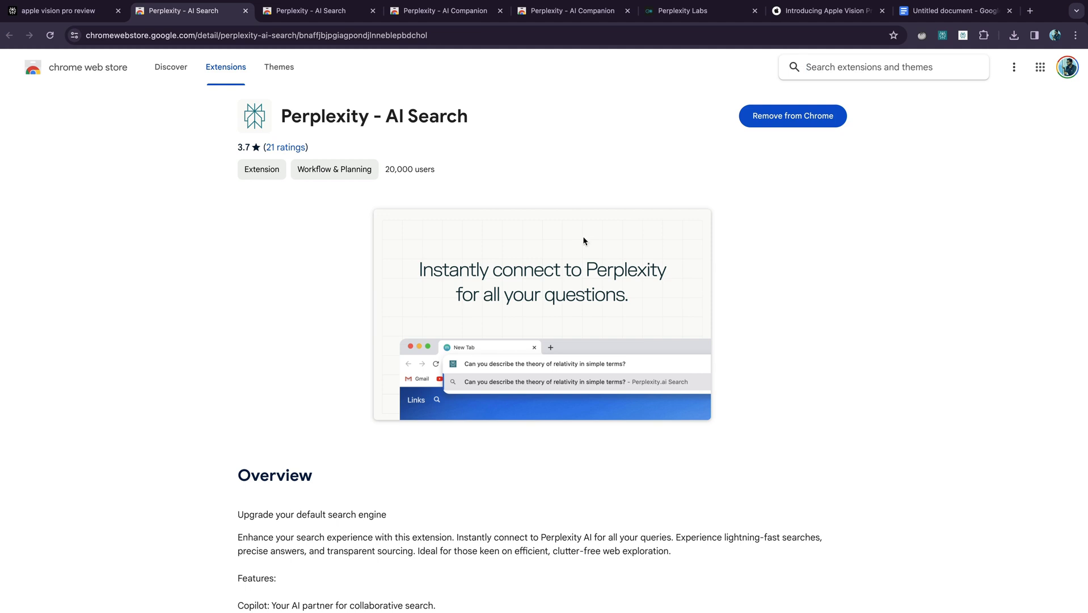
{"action": "left_click", "coordinate": [1031, 12]}
{"action": "key", "text": "ctrl+v"}
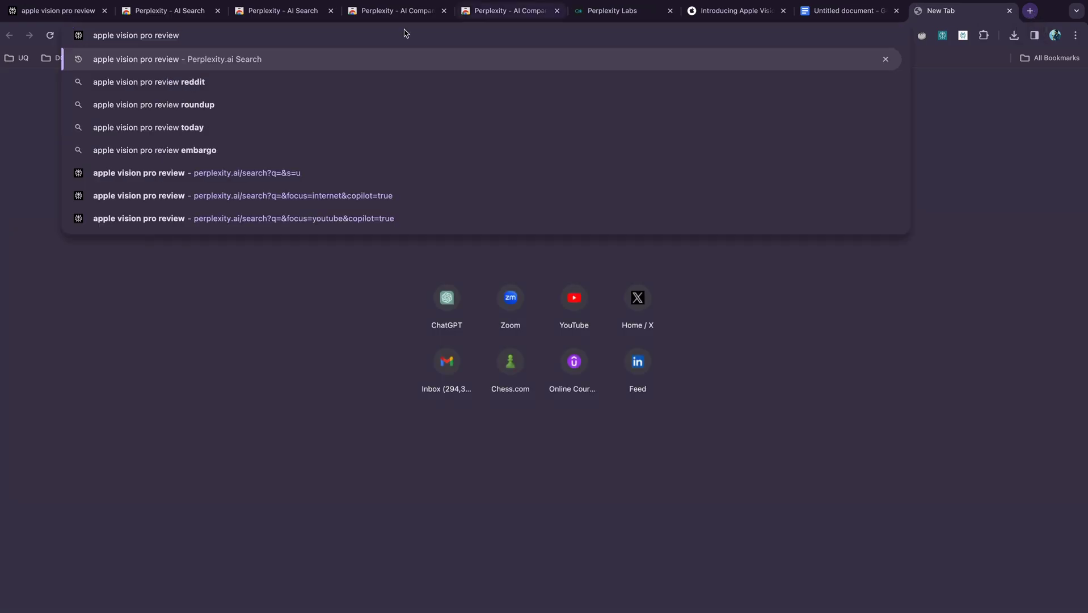
{"action": "key", "text": "Return"}
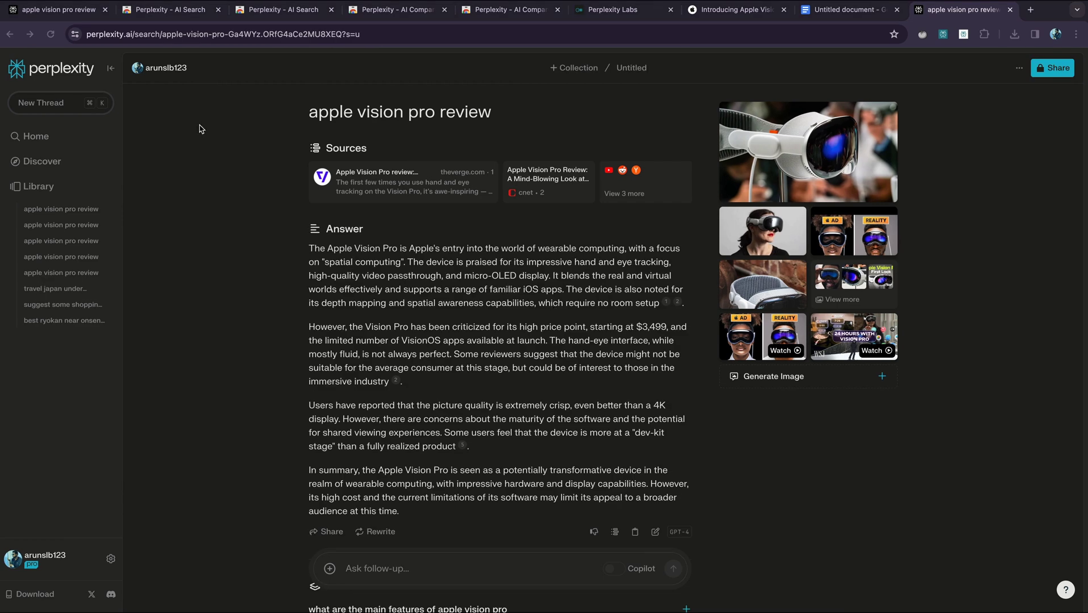
- Start a new collection in Library titled 'Japan Travel' with the Japan flag icon
{"action": "left_click", "coordinate": [44, 194]}
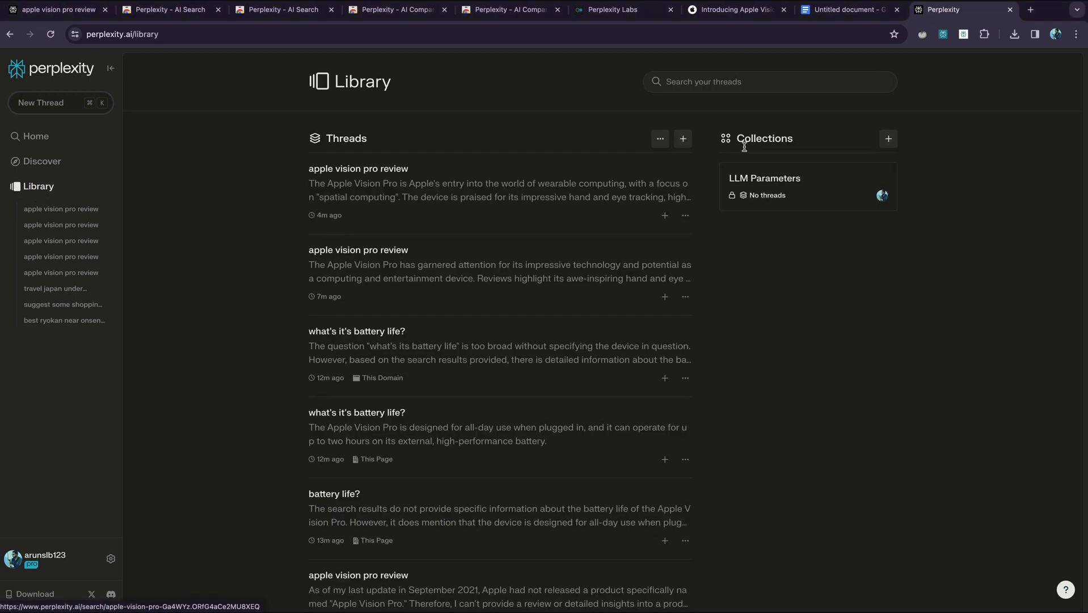
{"action": "left_click", "coordinate": [890, 139]}
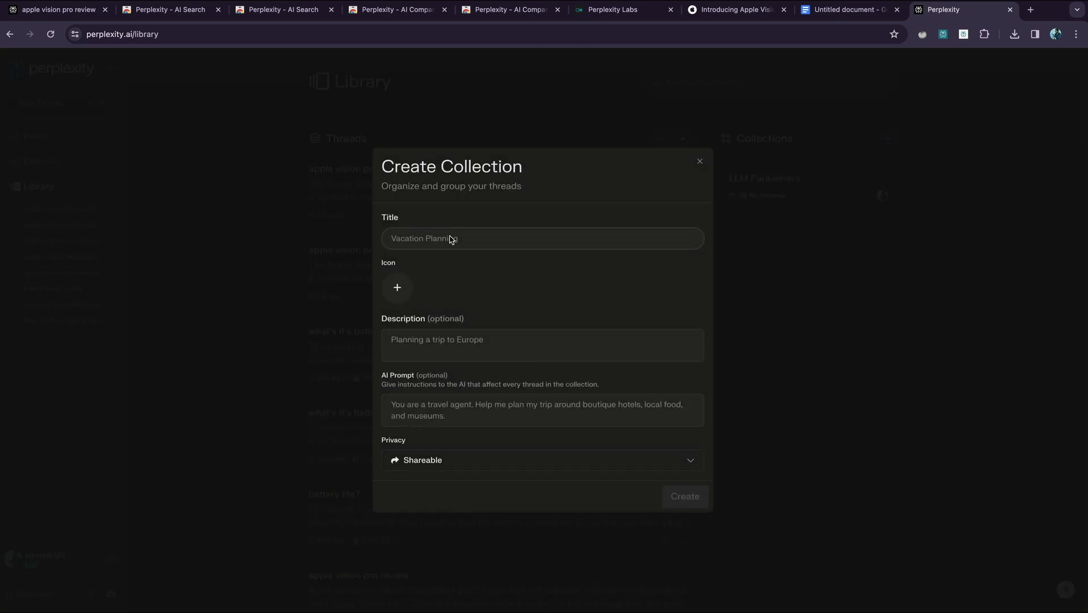
{"action": "type", "text": "Japan Travel"}
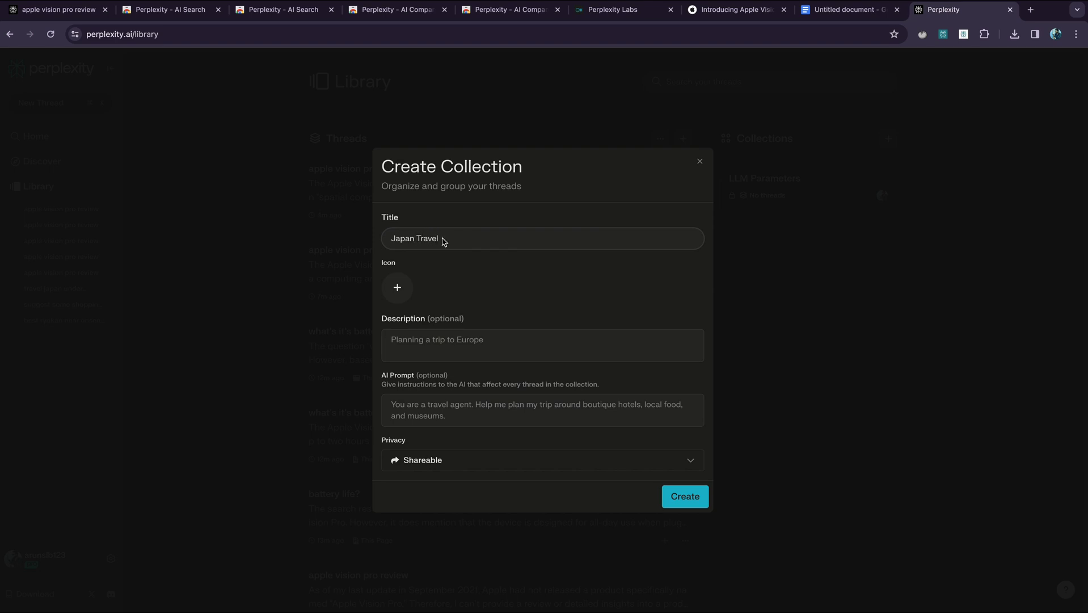
{"action": "left_click", "coordinate": [399, 287]}
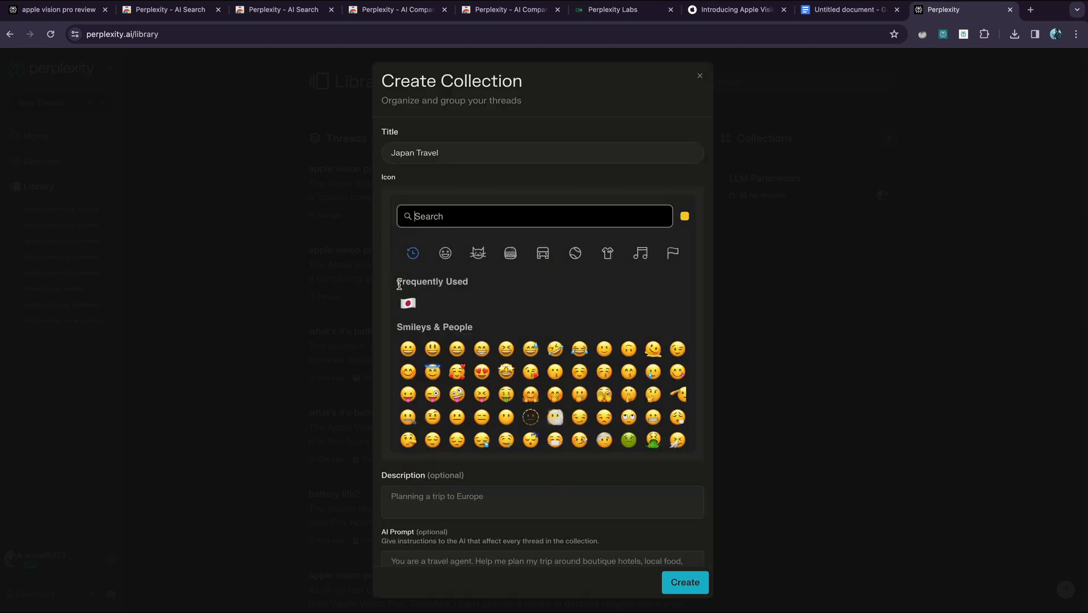
{"action": "left_click", "coordinate": [408, 303]}
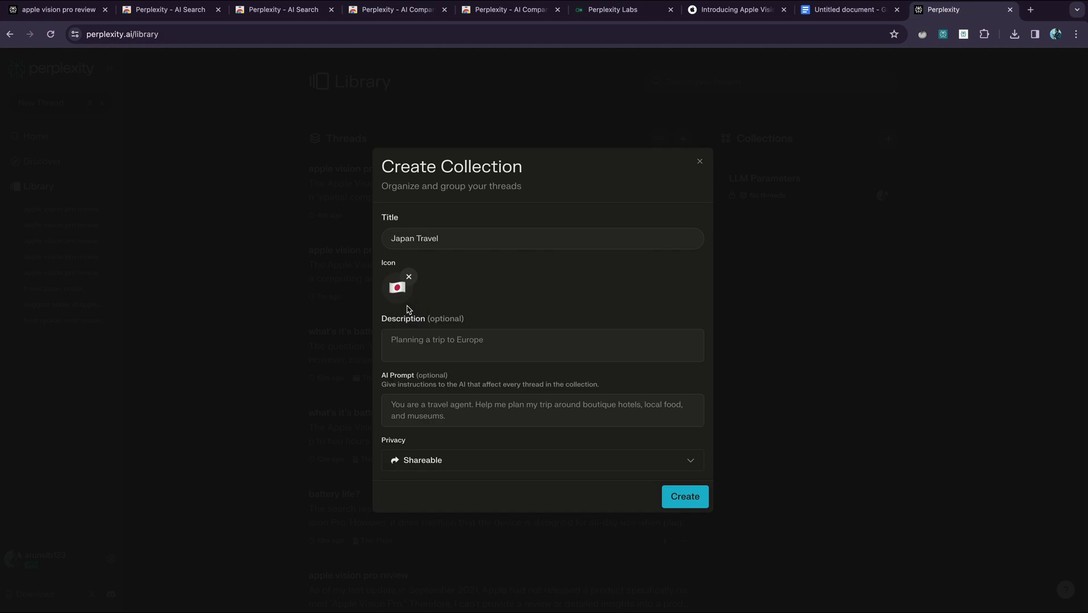
- Add description 'Planning a trip to japan' and the ryokan, temples, onsens, noodles AI prompt, then check privacy
{"action": "left_click", "coordinate": [442, 344]}
{"action": "type", "text": "Planning a trip"}
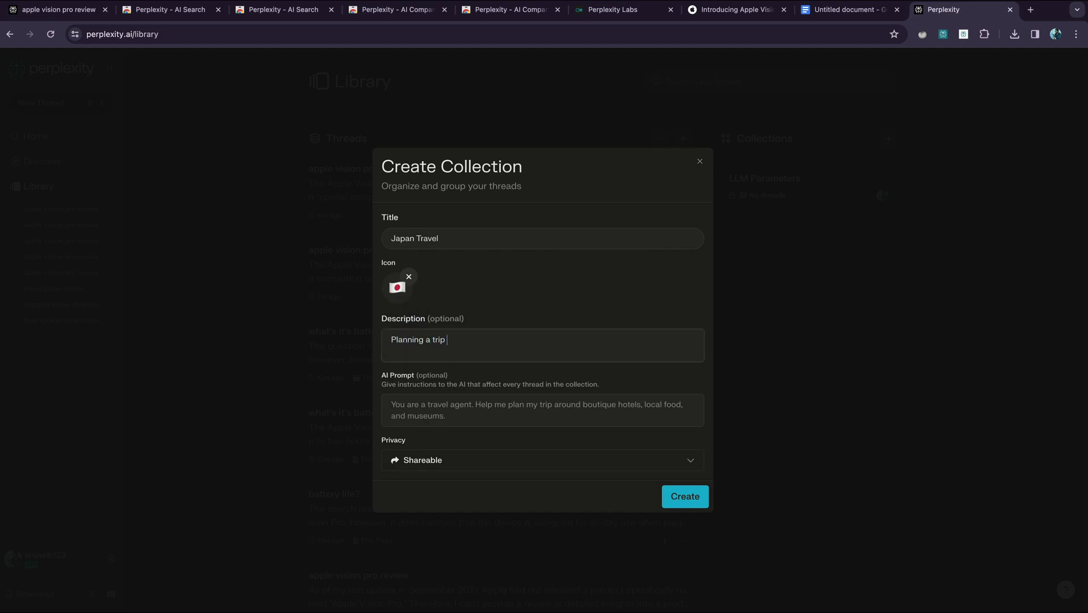
{"action": "type", "text": " to japan"}
{"action": "key", "text": "Tab"}
{"action": "type", "text": "Staying a"}
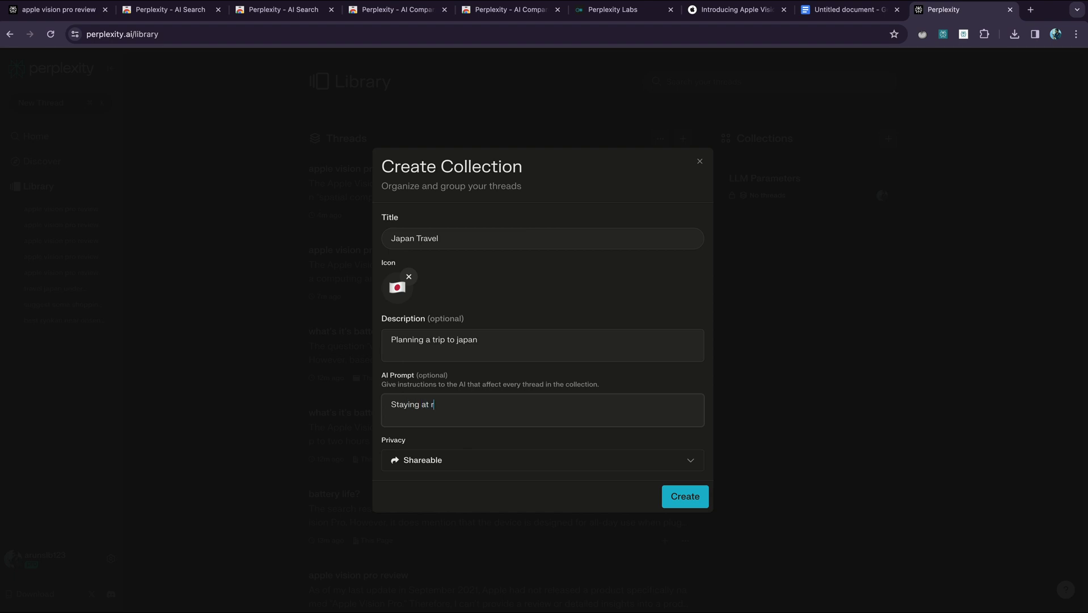
{"action": "type", "text": "t ryokan, I like temples and gardens, o"}
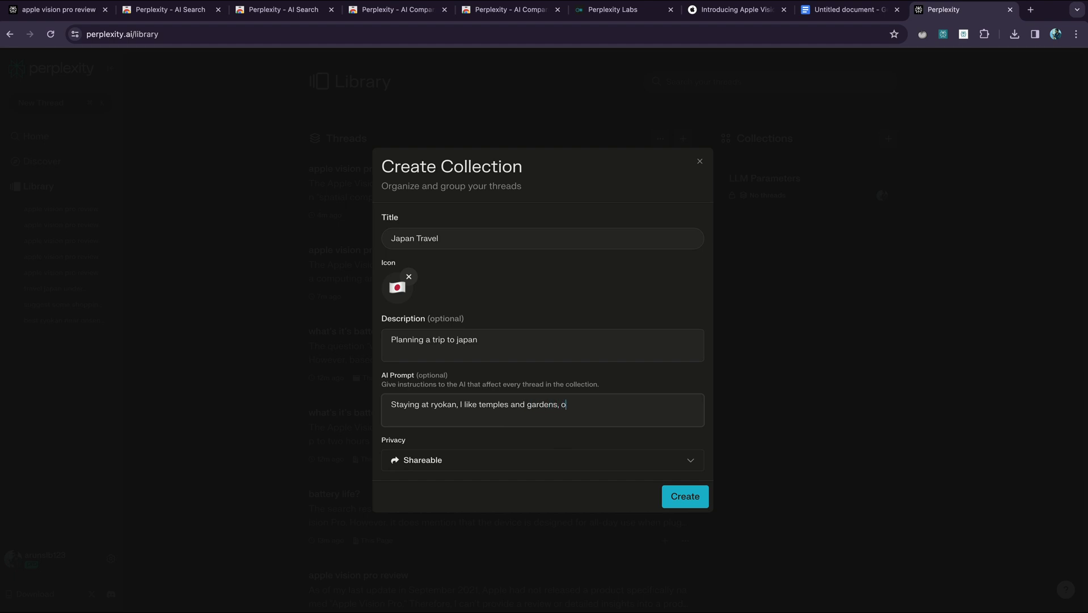
{"action": "type", "text": "nsens, noodles are my favourite"}
{"action": "left_click", "coordinate": [512, 461]}
{"action": "left_click", "coordinate": [529, 460]}
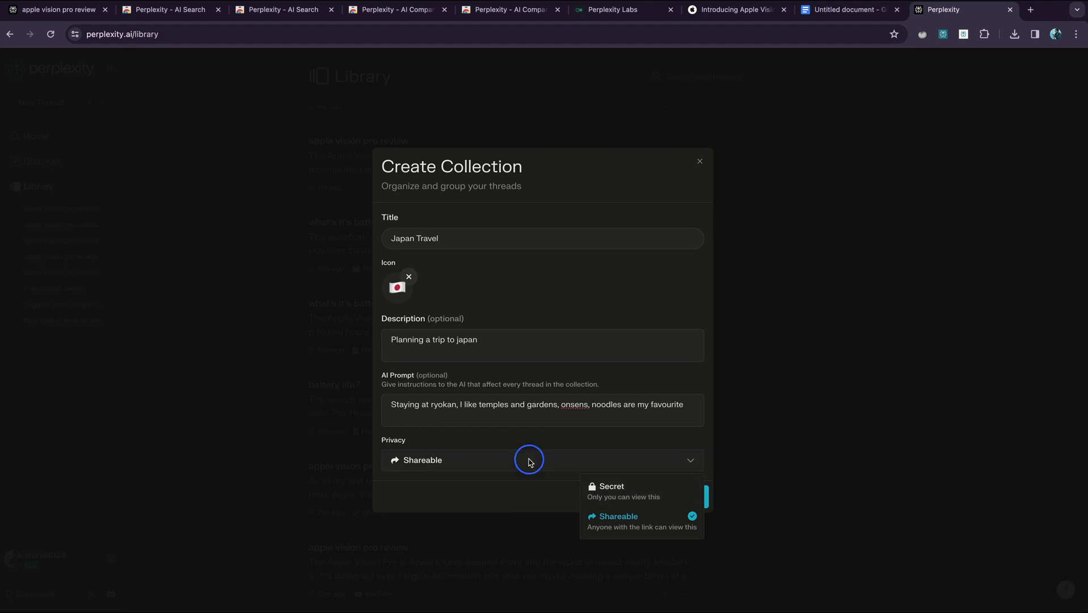
- Create the Japan Travel collection and open it
{"action": "left_click", "coordinate": [688, 497]}
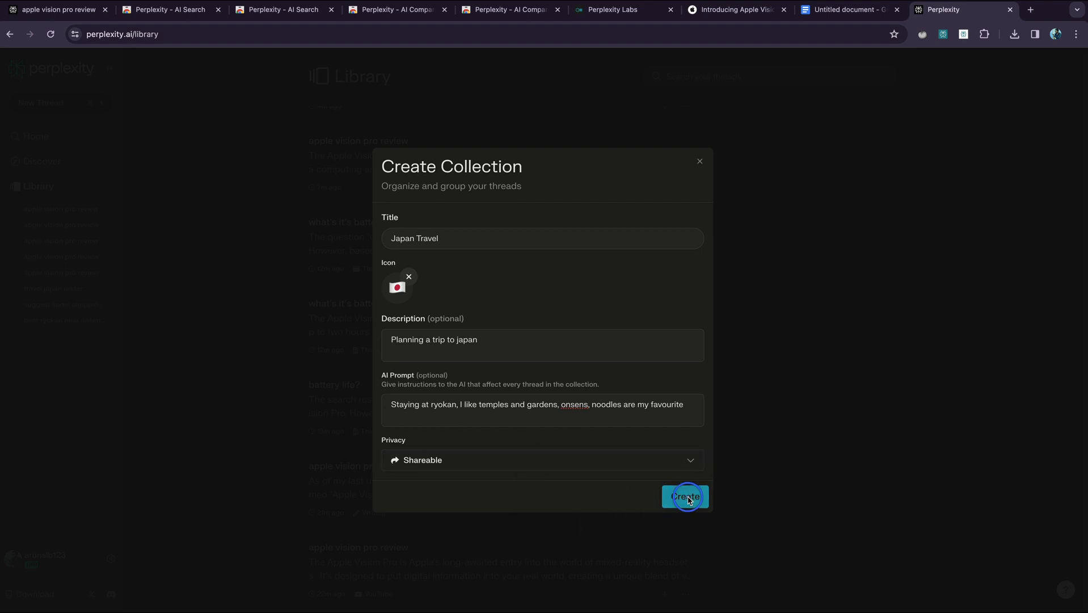
{"action": "scroll", "coordinate": [756, 256], "scroll_direction": "up", "scroll_amount": 2}
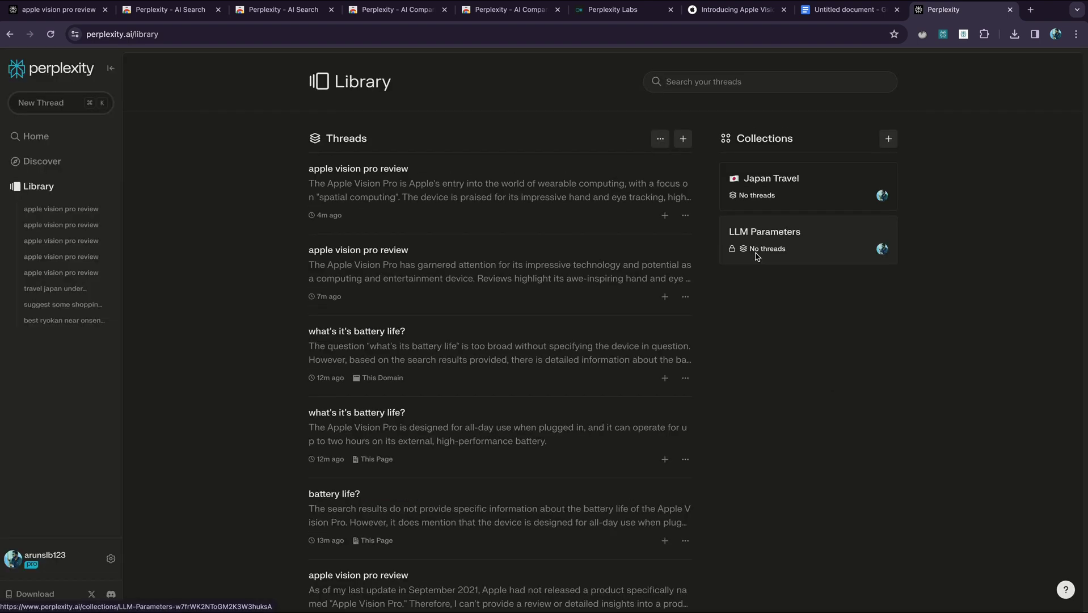
{"action": "left_click", "coordinate": [781, 187]}
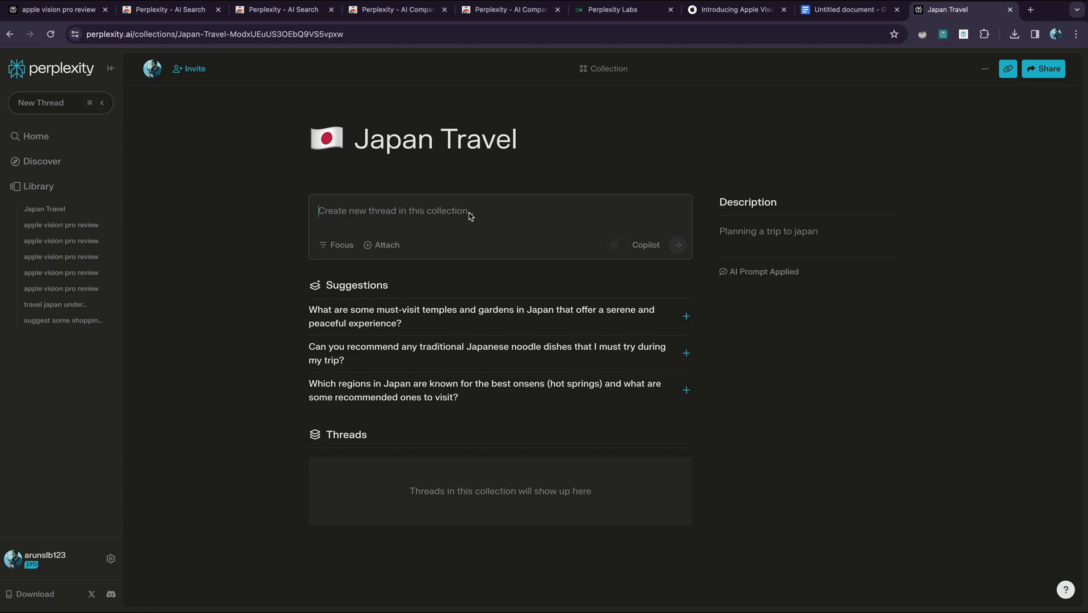
- Ask 'best places to stay in kinosaki' inside the collection
{"action": "type", "text": "best"}
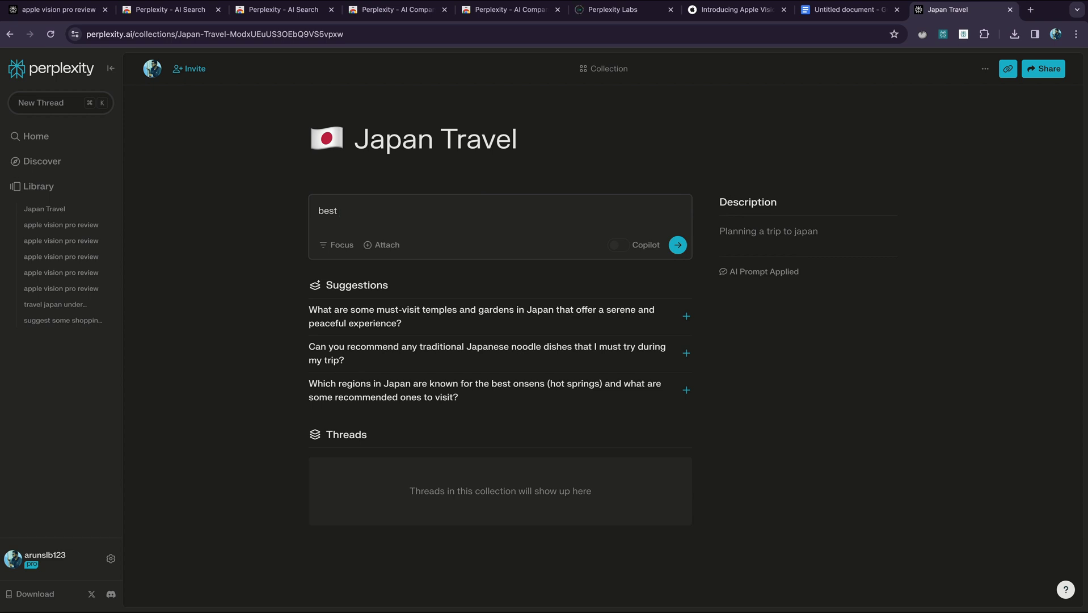
{"action": "type", "text": "places to stay in kinosaki"}
{"action": "key", "text": "Return"}
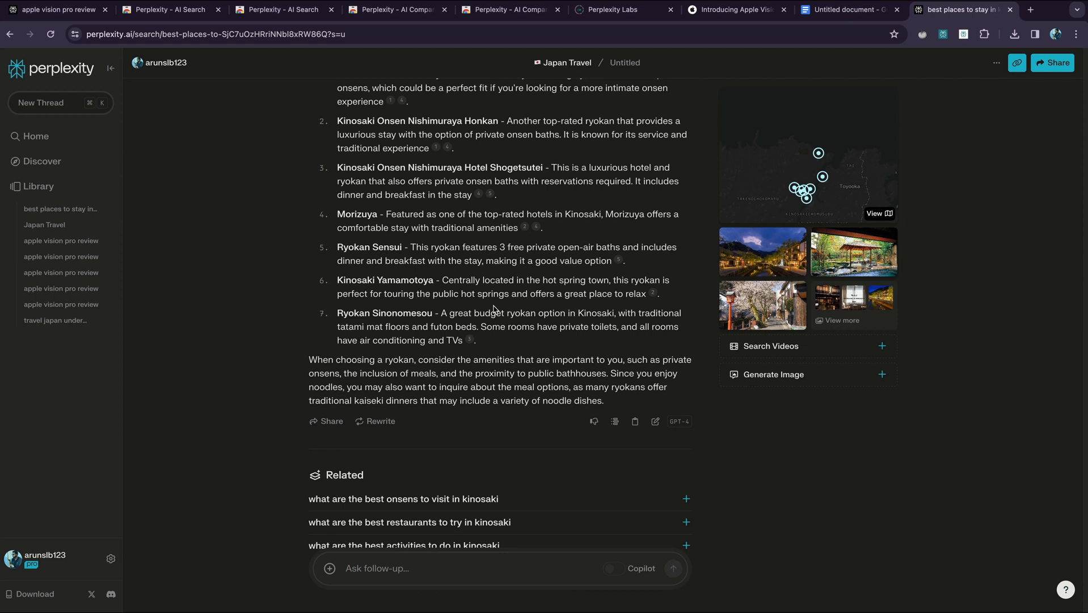
- Scroll through the Kinosaki ryokan answer and bring up its Rewrite model list
{"action": "scroll", "coordinate": [544, 397], "scroll_direction": "down", "scroll_amount": 3}
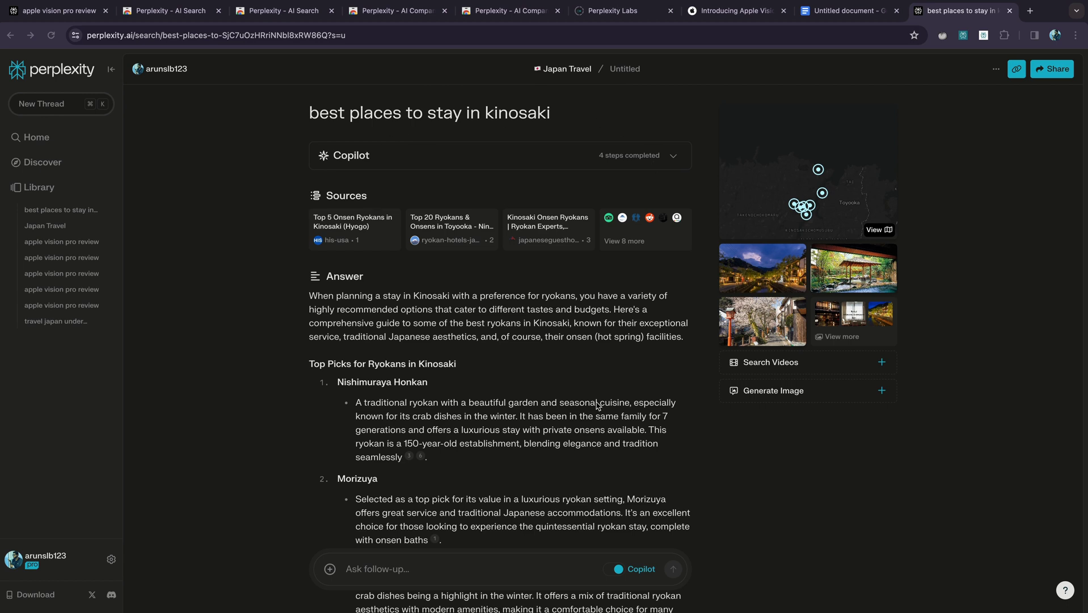
{"action": "scroll", "coordinate": [597, 404], "scroll_direction": "down", "scroll_amount": 10}
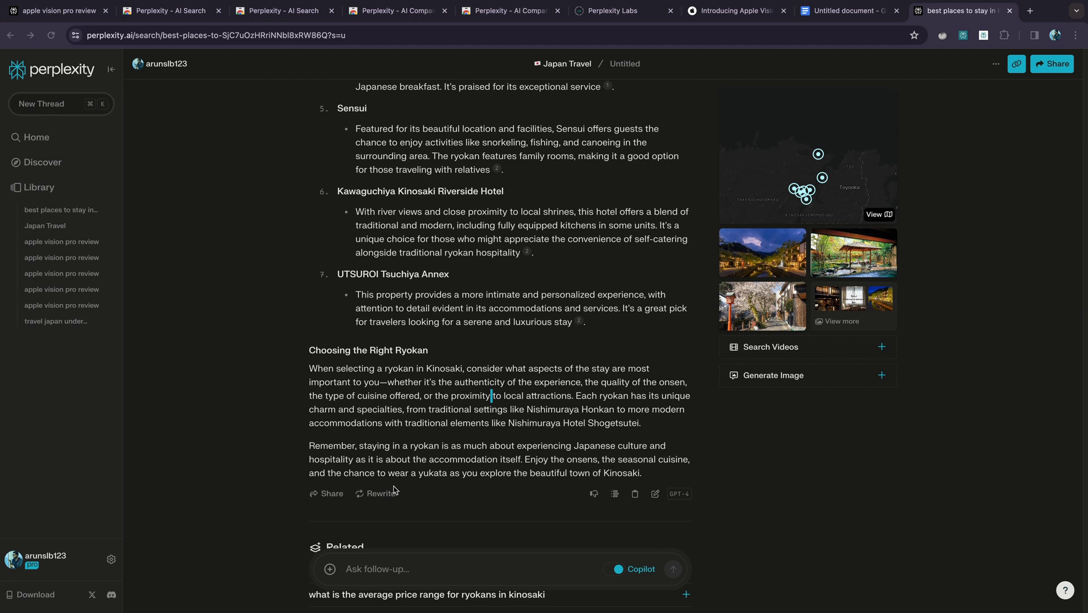
{"action": "left_click", "coordinate": [376, 494]}
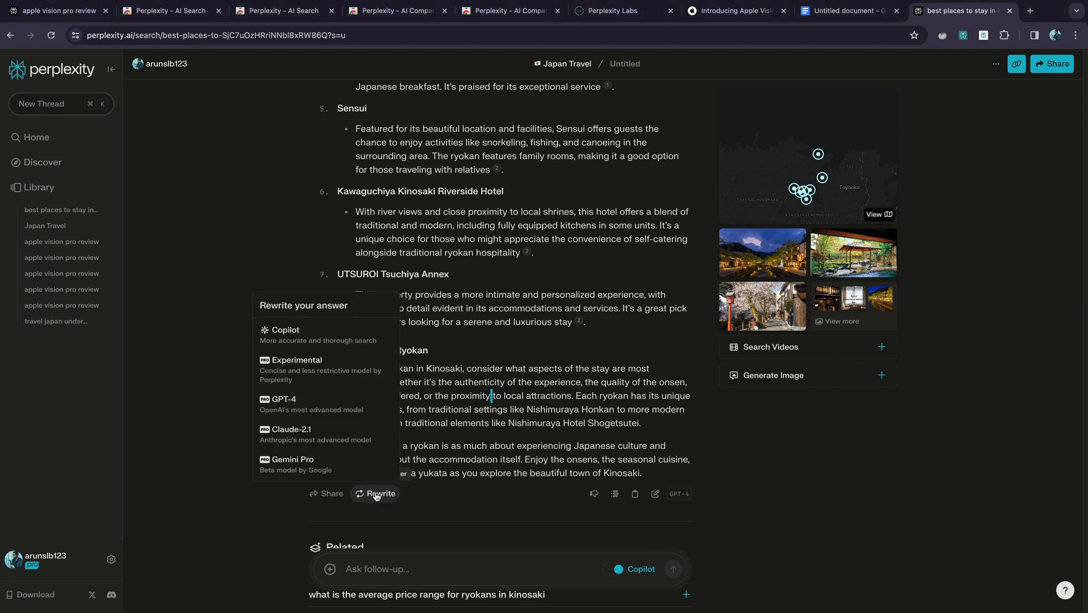
- Rewrite the Kinosaki answer with Gemini Pro, answering Copilot's accommodation question with Ryokan
{"action": "left_click", "coordinate": [306, 464]}
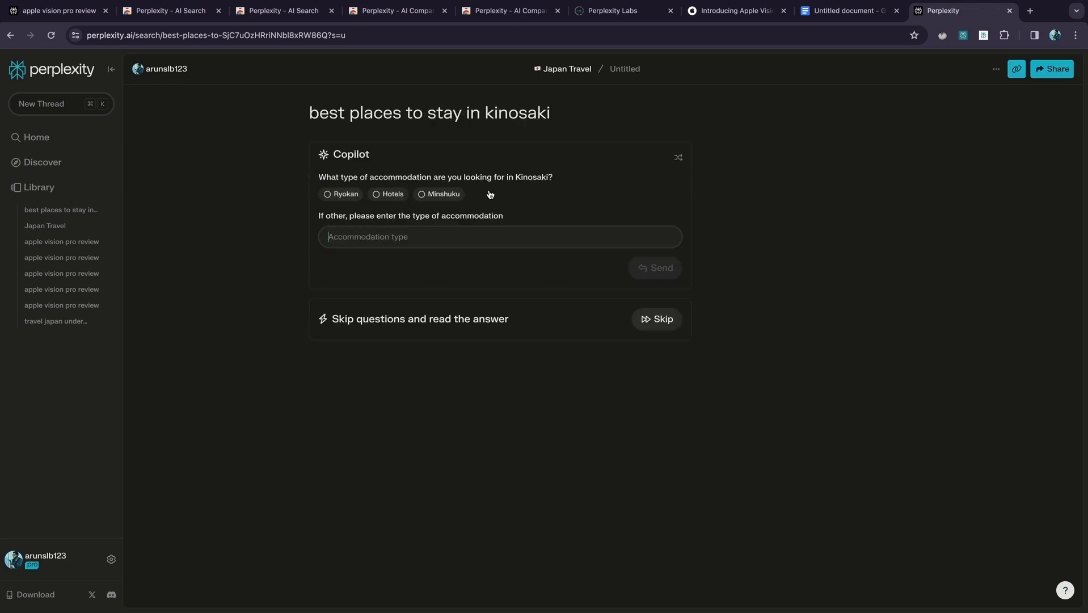
{"action": "left_click", "coordinate": [338, 196]}
{"action": "left_click", "coordinate": [656, 267]}
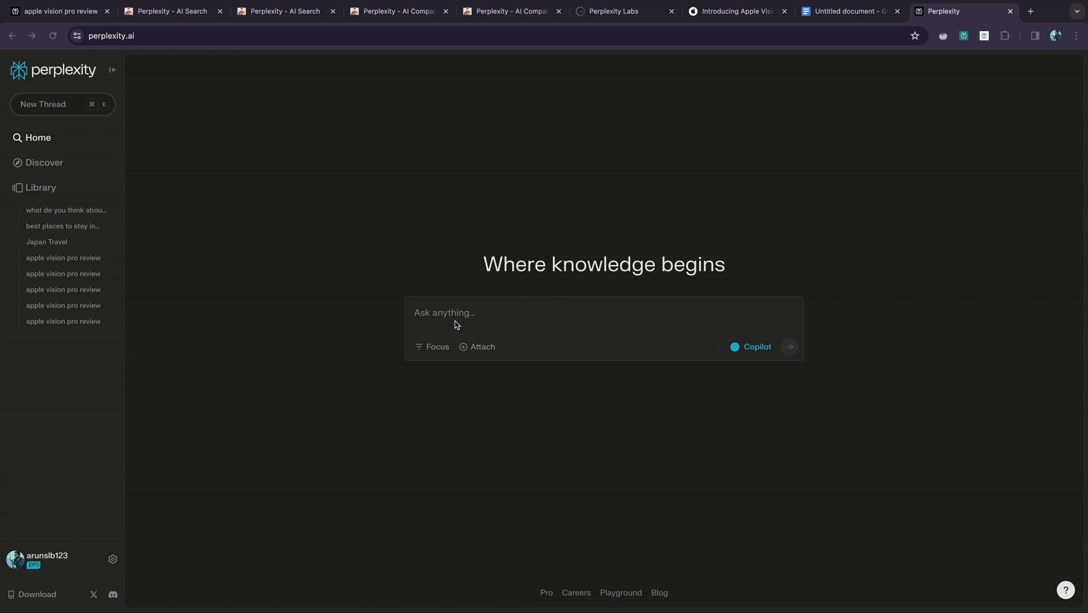
- Attach tesn.jpg and ask 'What do you think about this youtube thumbnail?'
{"action": "left_click", "coordinate": [476, 347]}
{"action": "double_click", "coordinate": [493, 311]}
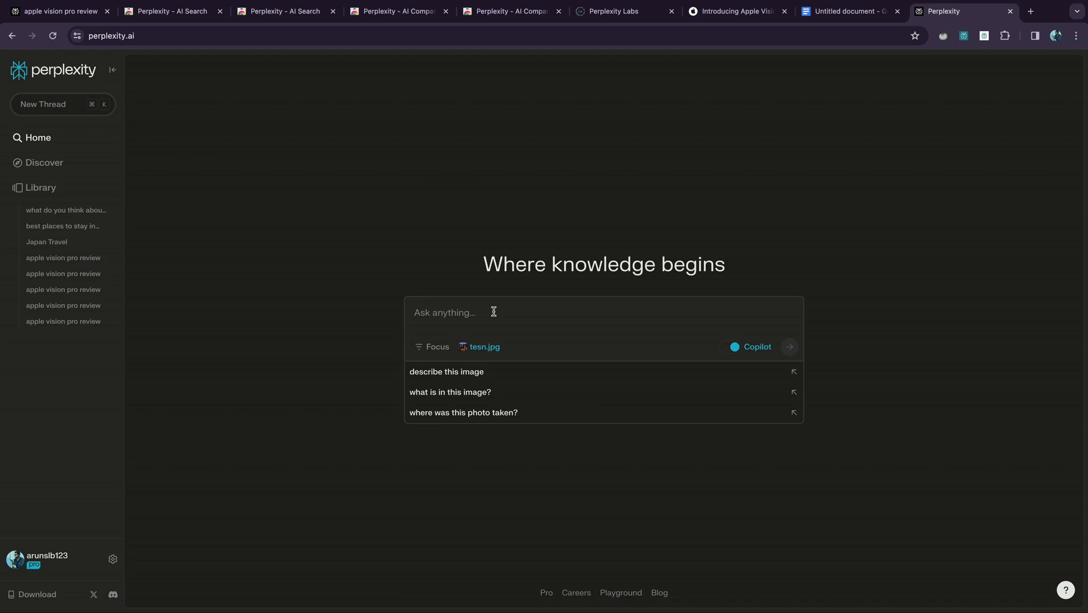
{"action": "type", "text": "What do you t"}
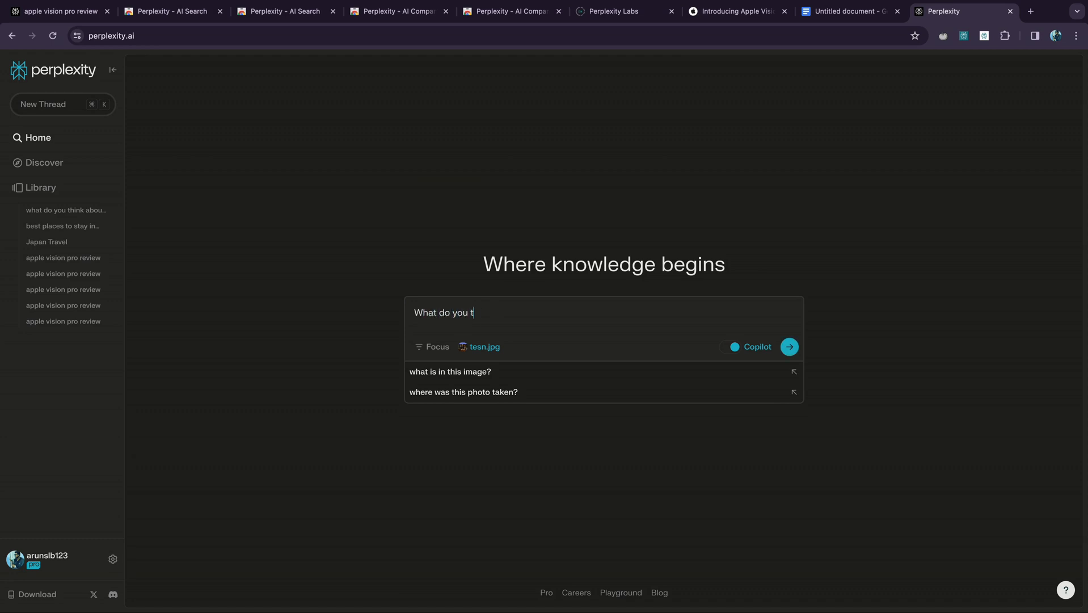
{"action": "type", "text": "hink about this yout"}
{"action": "key", "text": "BackSpace"}
{"action": "key", "text": "BackSpace"}
{"action": "type", "text": "ube thumbnail?"}
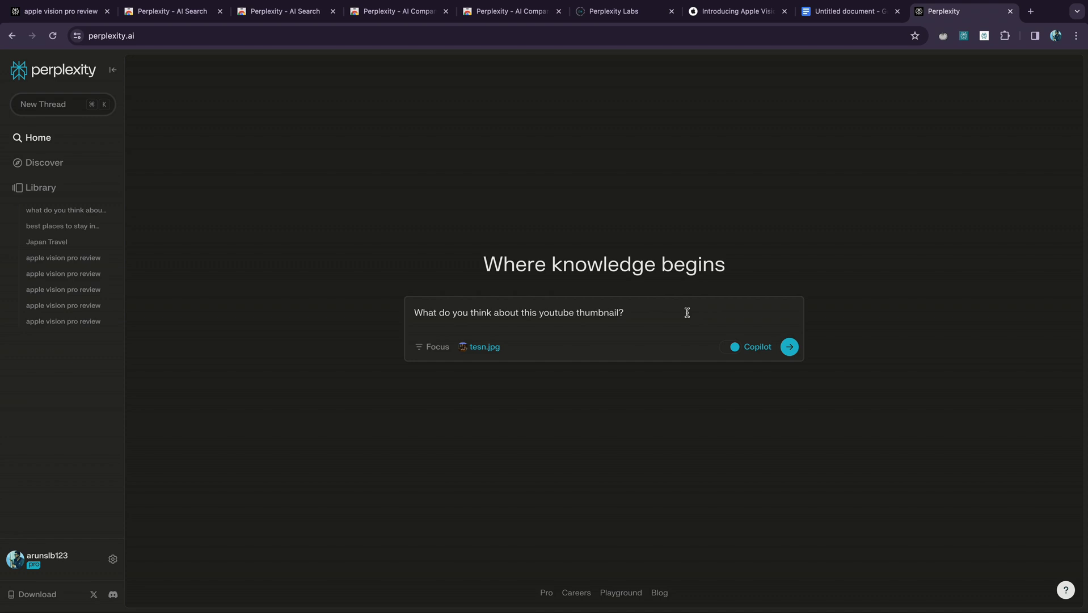
{"action": "key", "text": "Return"}
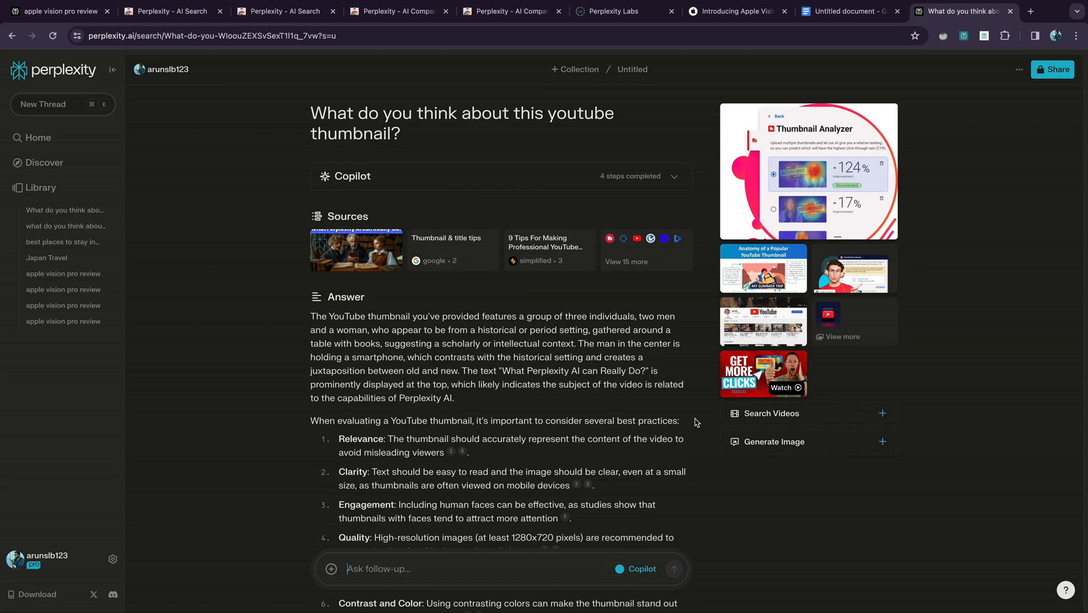
- Read through Perplexity's evaluation of the uploaded thumbnail
{"action": "scroll", "coordinate": [588, 395], "scroll_direction": "down", "scroll_amount": 3}
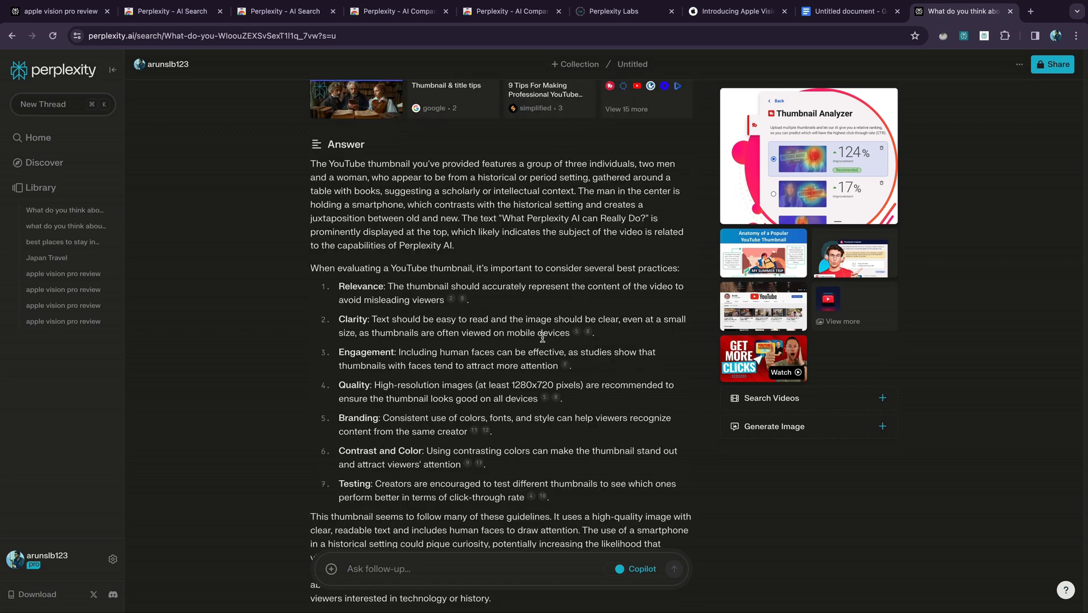
{"action": "scroll", "coordinate": [533, 411], "scroll_direction": "up", "scroll_amount": 2}
{"action": "scroll", "coordinate": [534, 410], "scroll_direction": "up", "scroll_amount": 1}
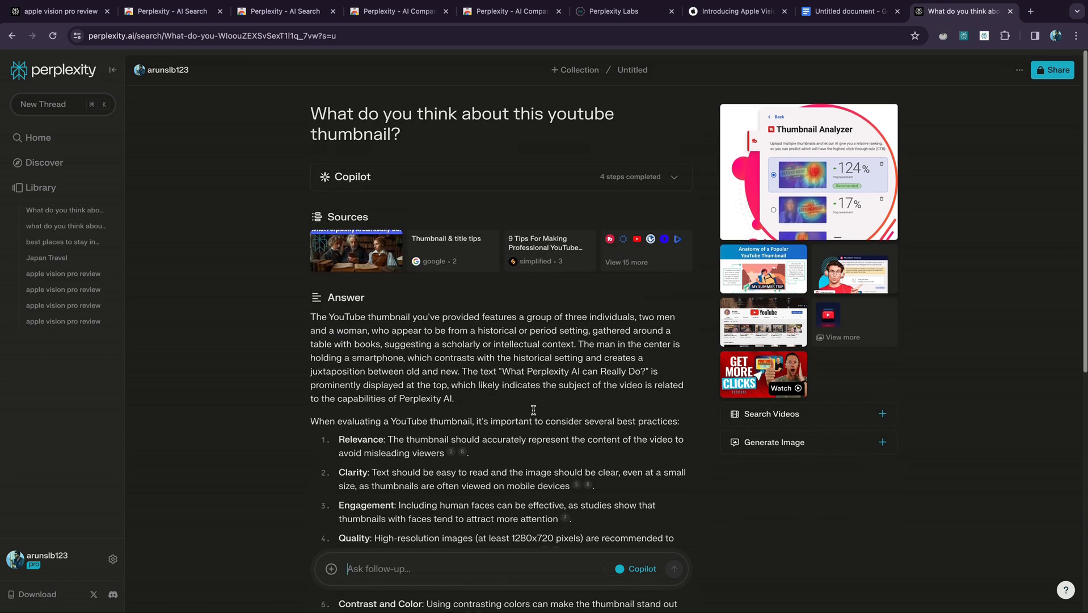
{"action": "scroll", "coordinate": [1075, 308], "scroll_direction": "down", "scroll_amount": 4}
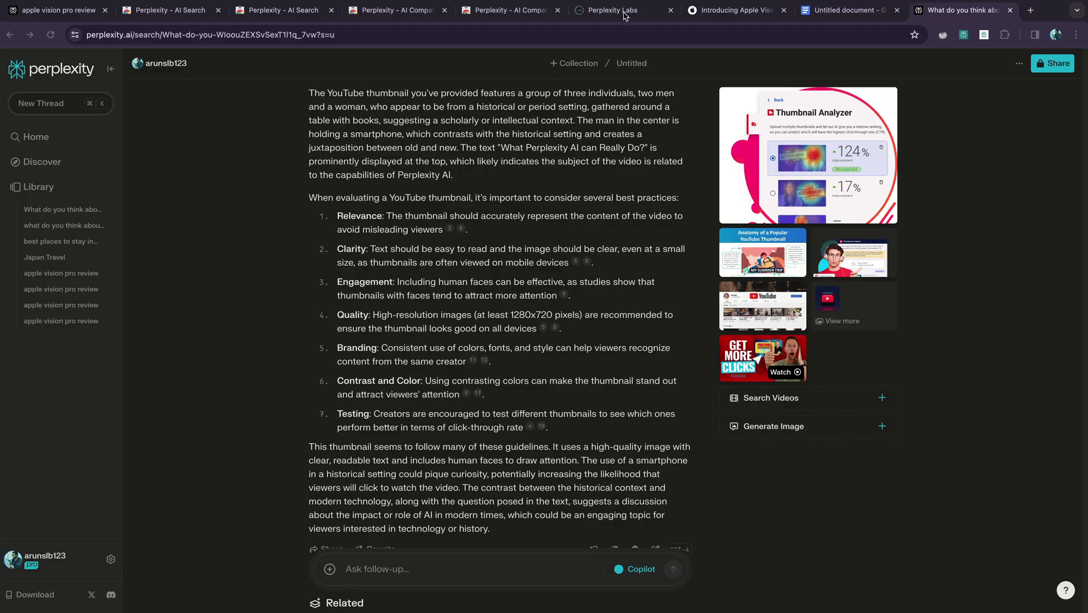
{"action": "left_click", "coordinate": [625, 15]}
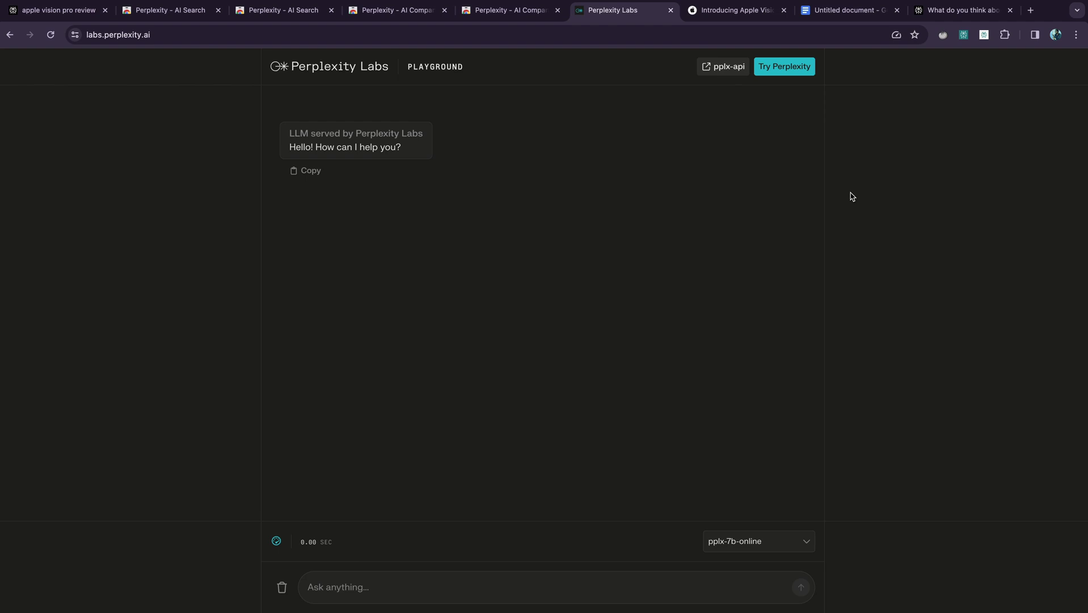
- Have Labs' codellama-70b-instruct model answer 'write code for binary search'
{"action": "left_click", "coordinate": [760, 542]}
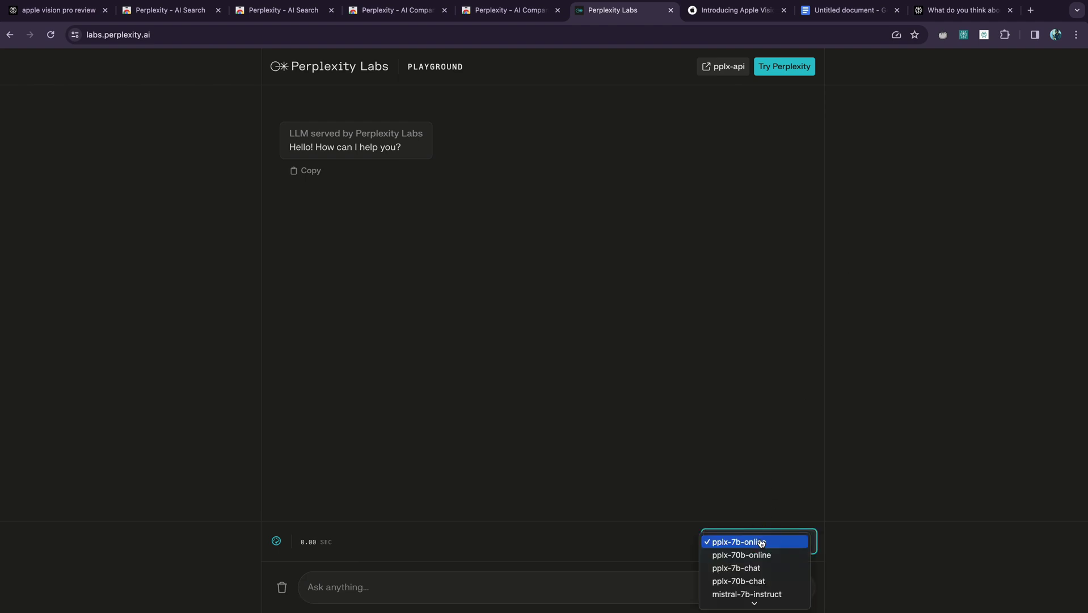
{"action": "scroll", "coordinate": [762, 543], "scroll_direction": "down", "scroll_amount": 3}
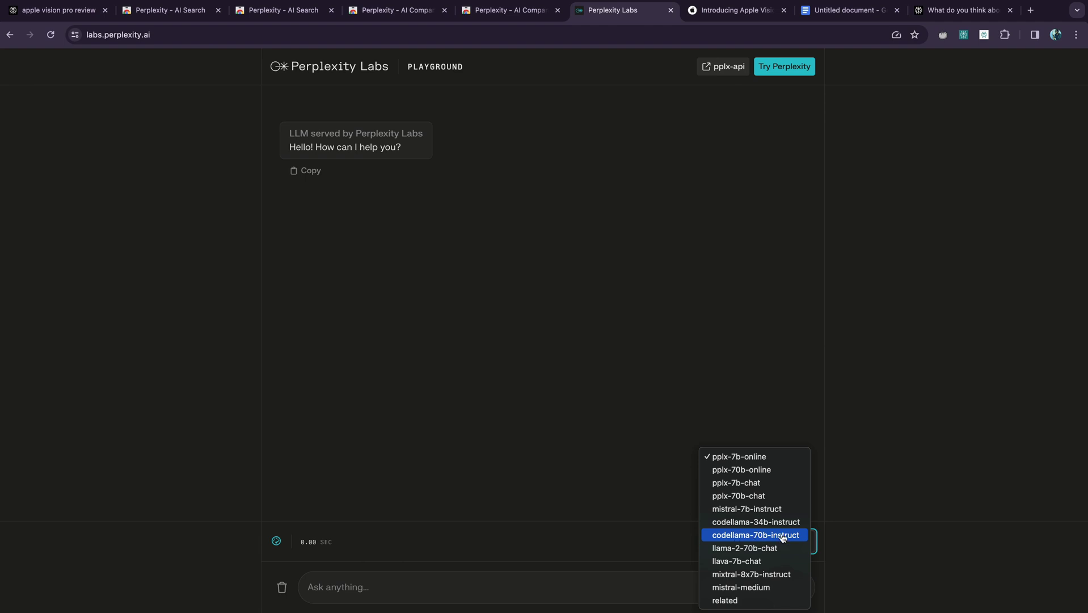
{"action": "left_click", "coordinate": [782, 537]}
{"action": "left_click", "coordinate": [593, 585]}
{"action": "type", "text": "w"}
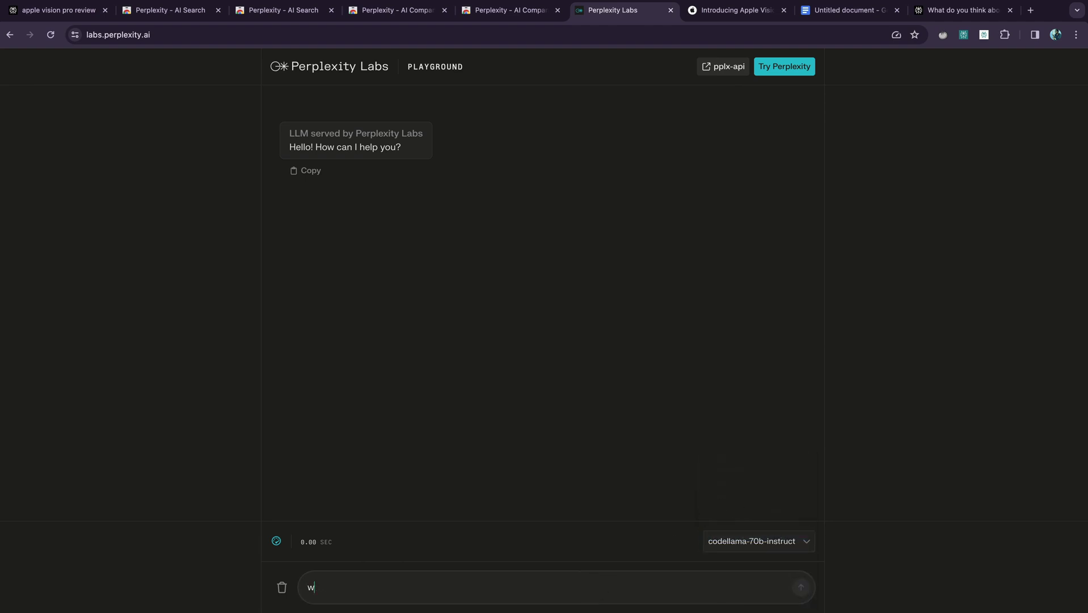
{"action": "type", "text": "rite code for bina"}
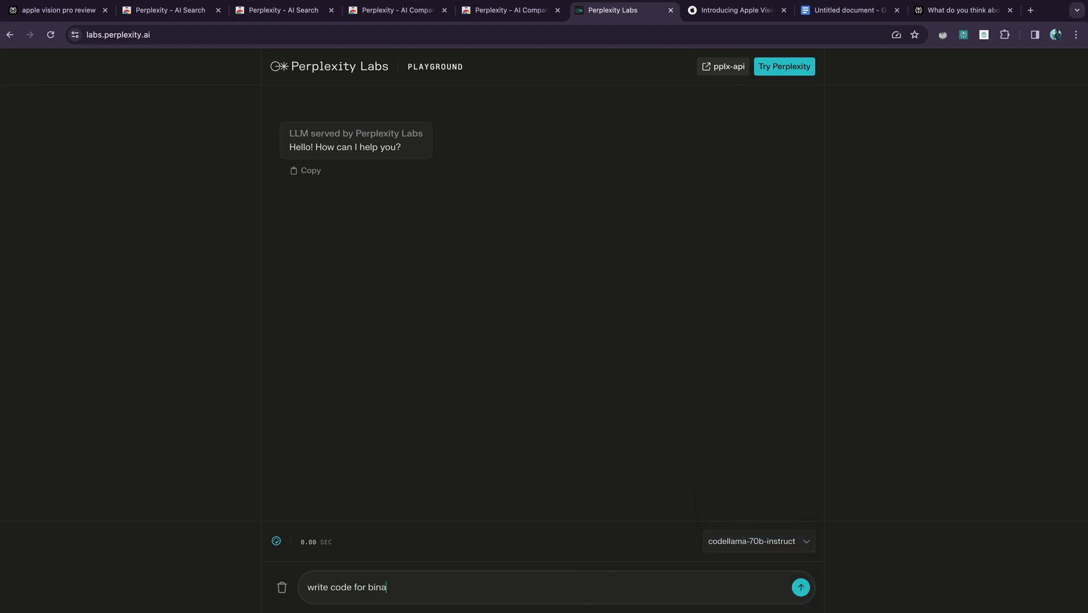
{"action": "type", "text": "ry search"}
{"action": "key", "text": "Return"}
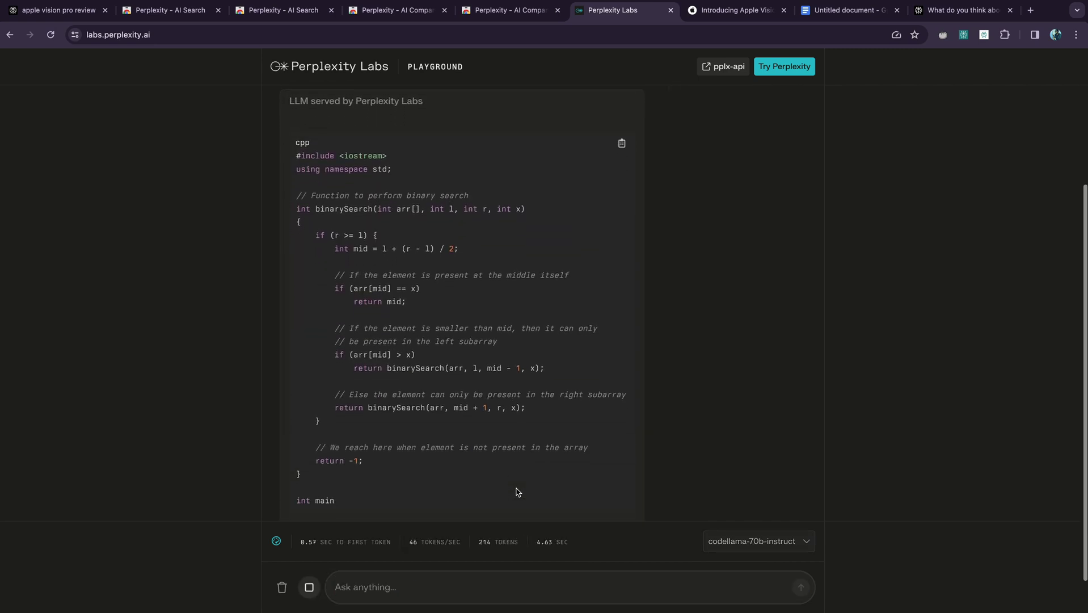
{"action": "left_click", "coordinate": [759, 541]}
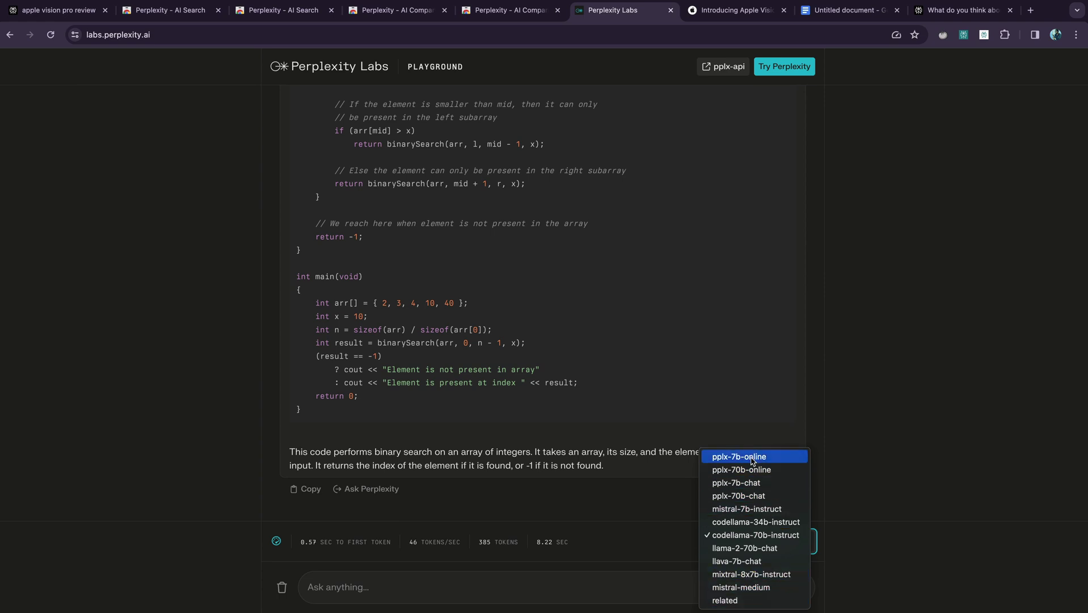
{"action": "key", "text": "ctrl+1"}
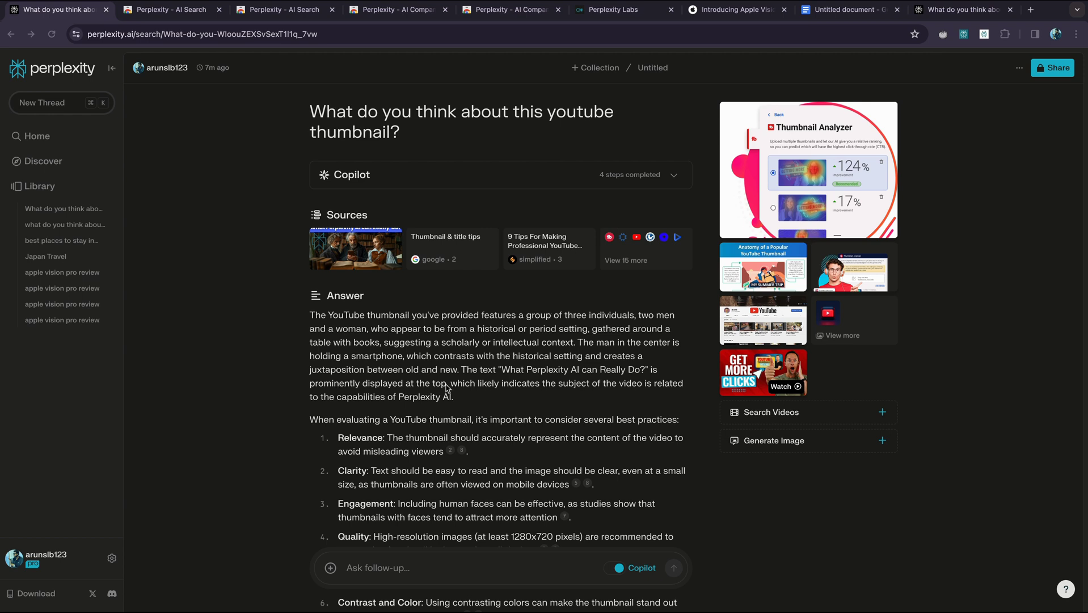
- Generate a new API key in the account's API settings, which show $9.96 credits
{"action": "left_click", "coordinate": [46, 568]}
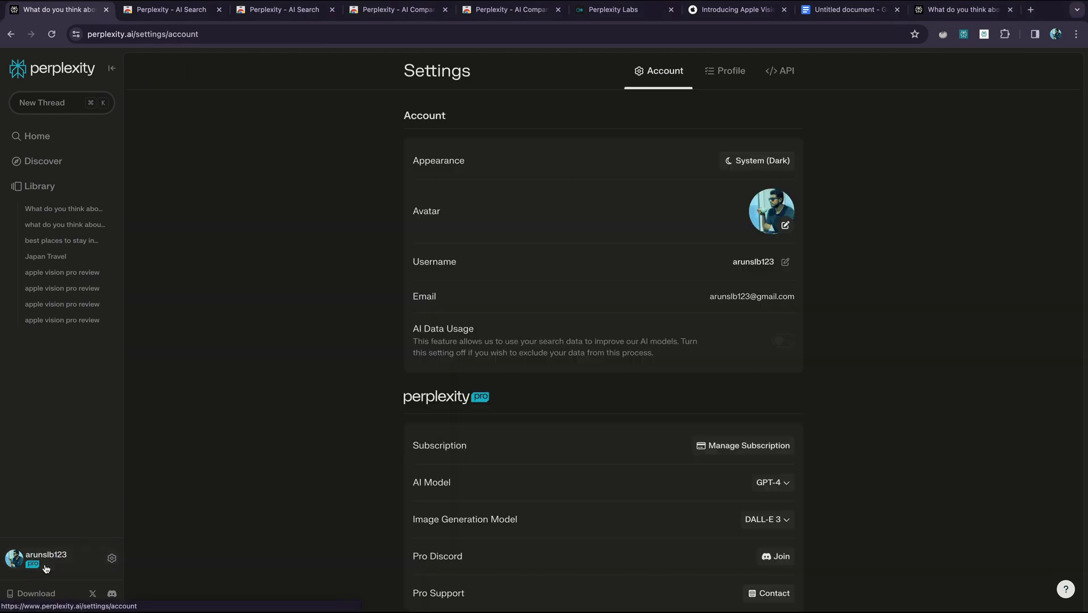
{"action": "left_click", "coordinate": [784, 77]}
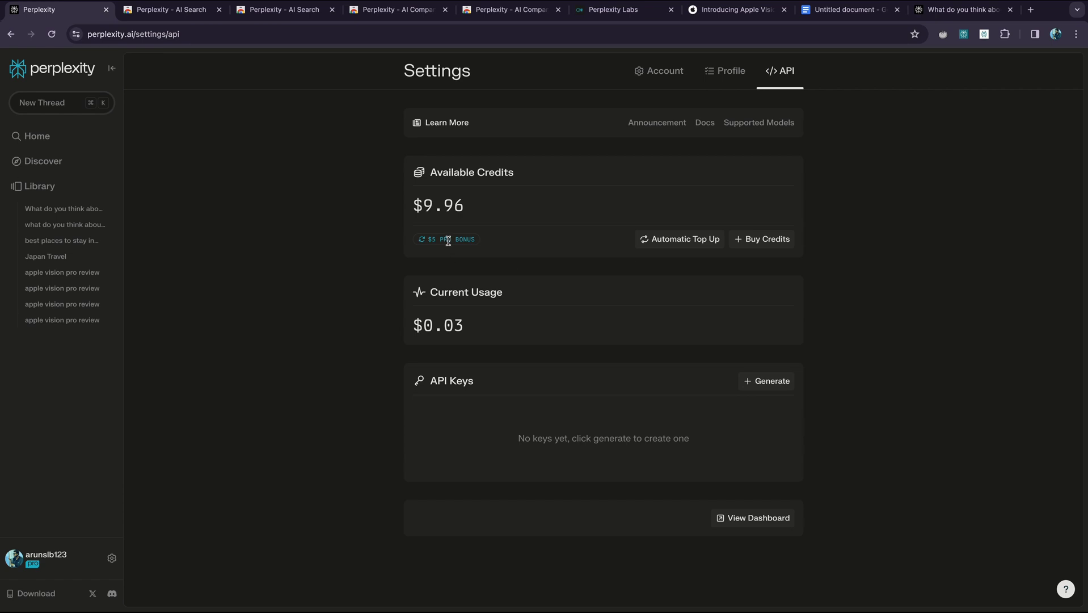
{"action": "left_click", "coordinate": [764, 379]}
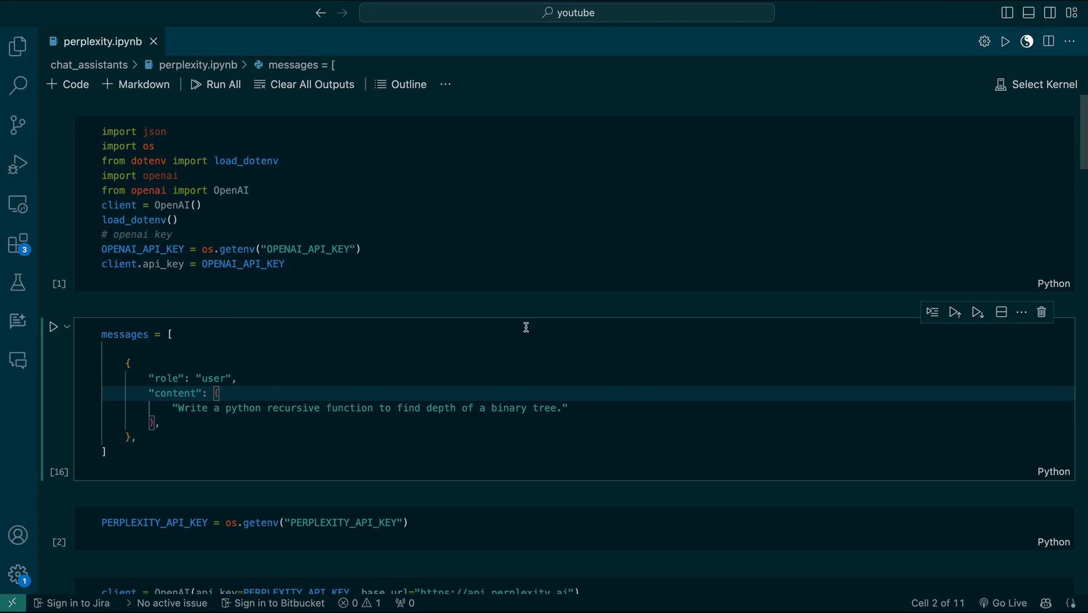
- Review the notebook's mistral-7b-instruct and codellama-70b-instruct outputs on binary-tree depth
{"action": "scroll", "coordinate": [528, 341], "scroll_direction": "down", "scroll_amount": 1}
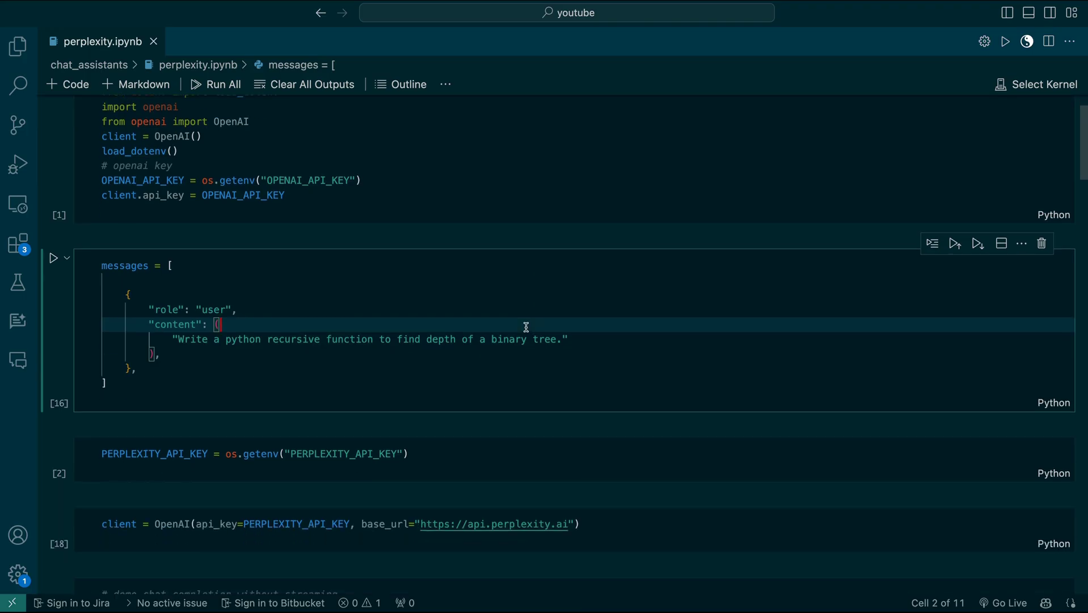
{"action": "scroll", "coordinate": [382, 462], "scroll_direction": "down", "scroll_amount": 4}
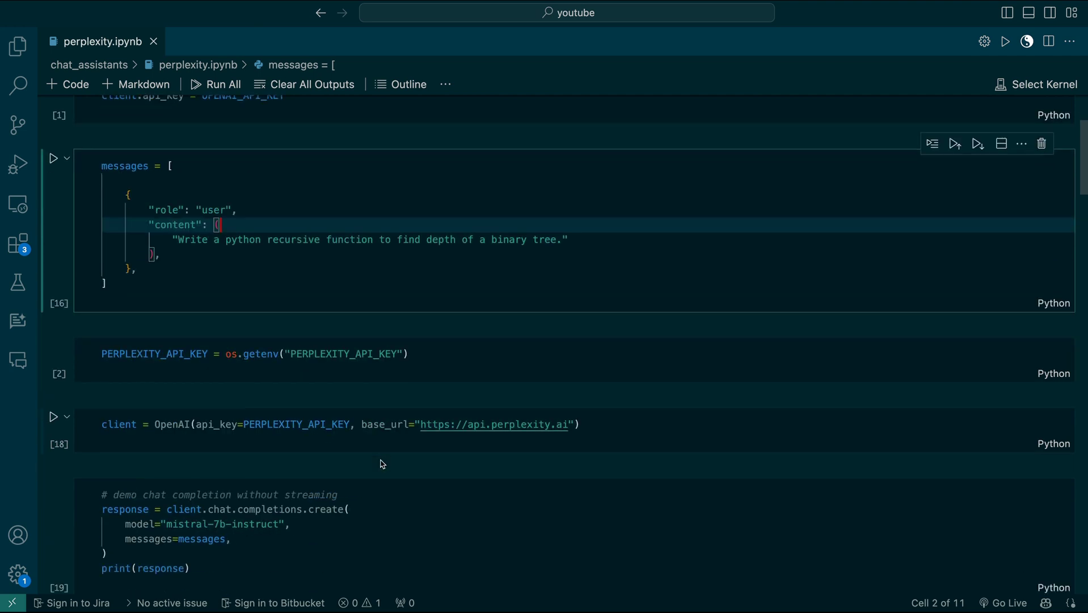
{"action": "scroll", "coordinate": [619, 313], "scroll_direction": "up", "scroll_amount": 1}
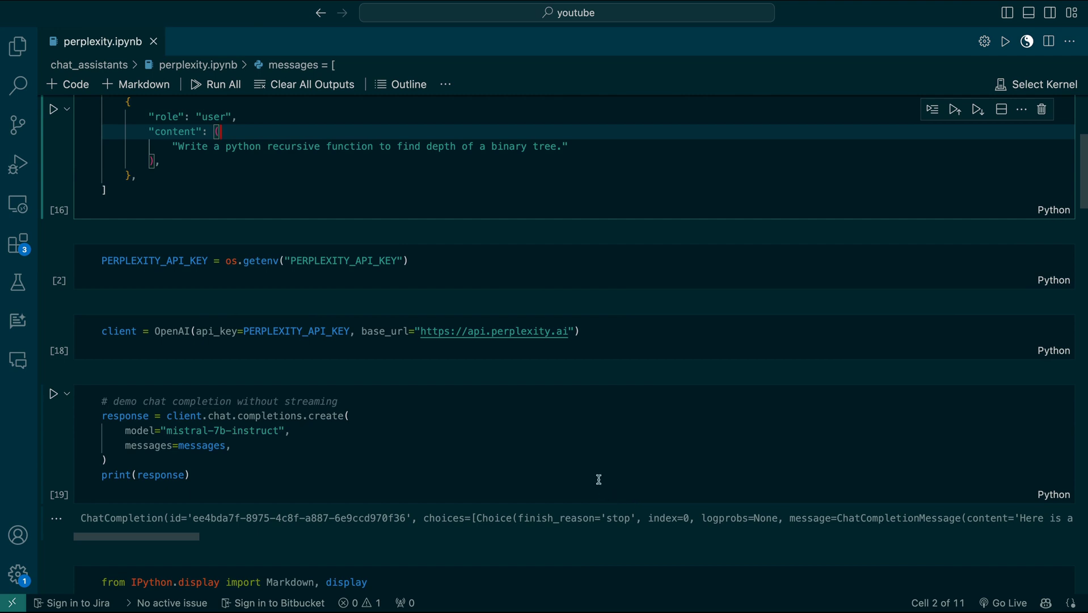
{"action": "scroll", "coordinate": [494, 386], "scroll_direction": "down", "scroll_amount": 4}
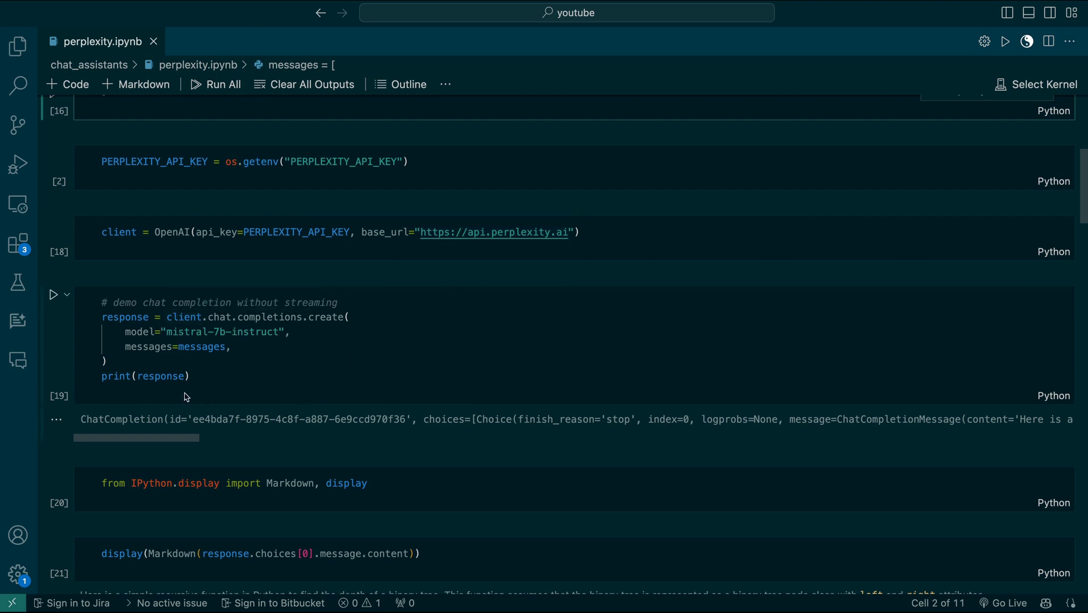
{"action": "left_click", "coordinate": [181, 324]}
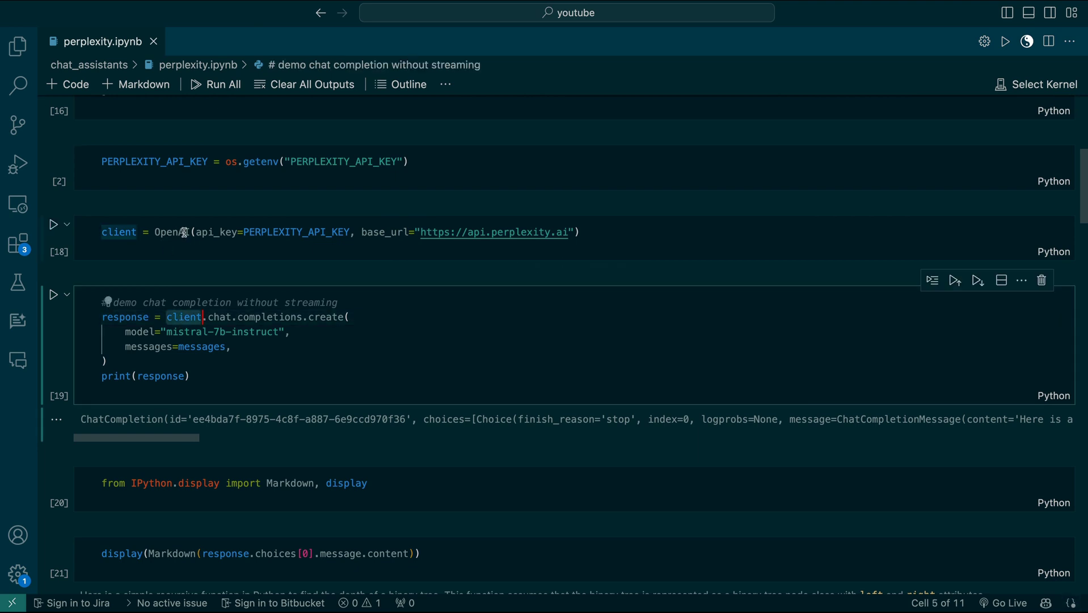
{"action": "scroll", "coordinate": [476, 448], "scroll_direction": "down", "scroll_amount": 7}
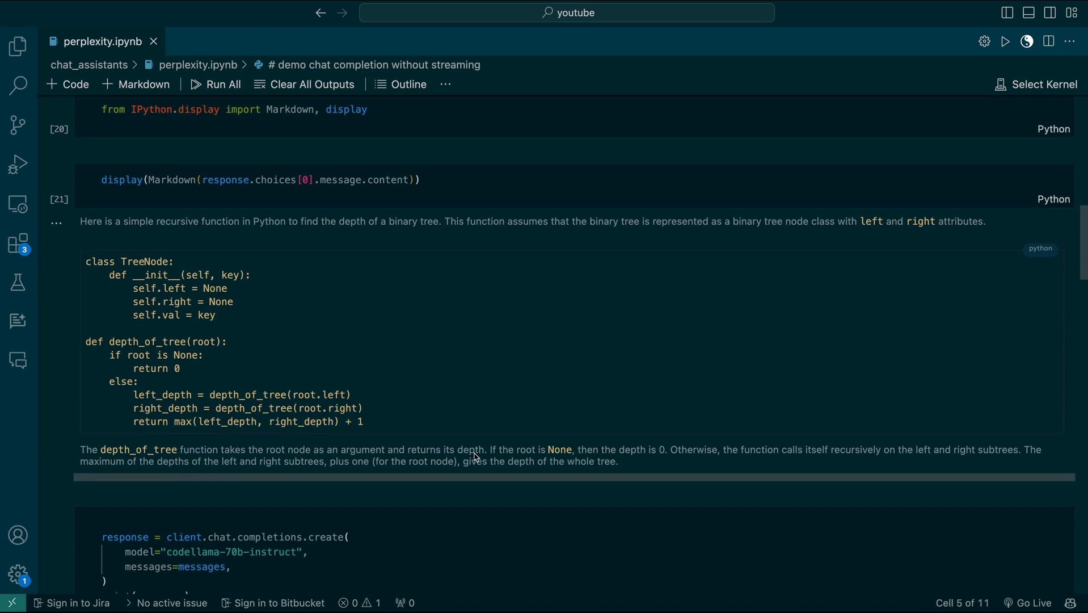
{"action": "scroll", "coordinate": [475, 456], "scroll_direction": "down", "scroll_amount": 5}
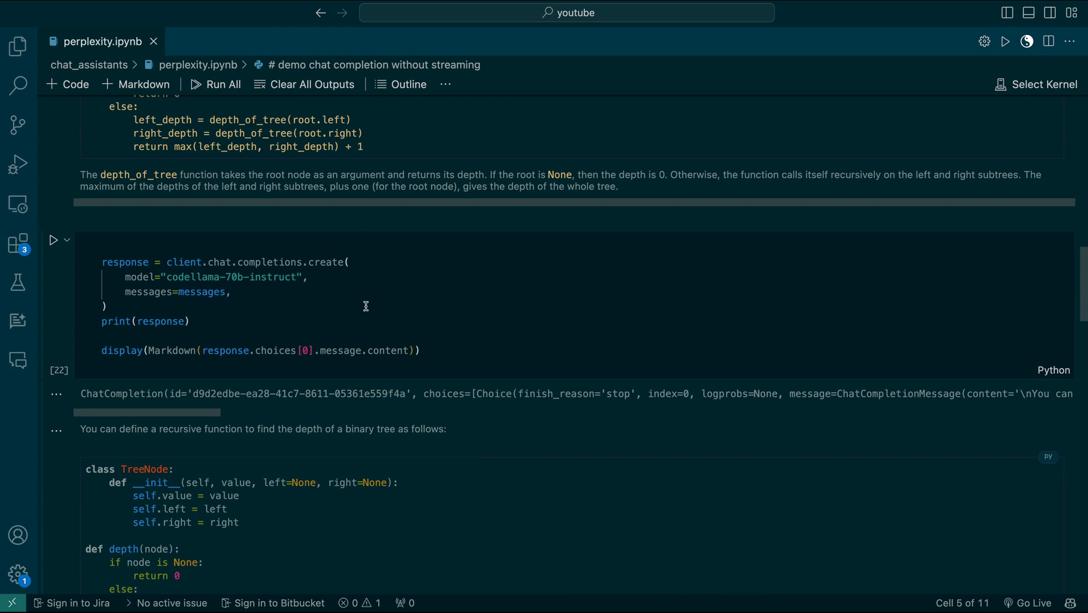
{"action": "scroll", "coordinate": [235, 311], "scroll_direction": "down", "scroll_amount": 1}
{"action": "scroll", "coordinate": [235, 310], "scroll_direction": "down", "scroll_amount": 1}
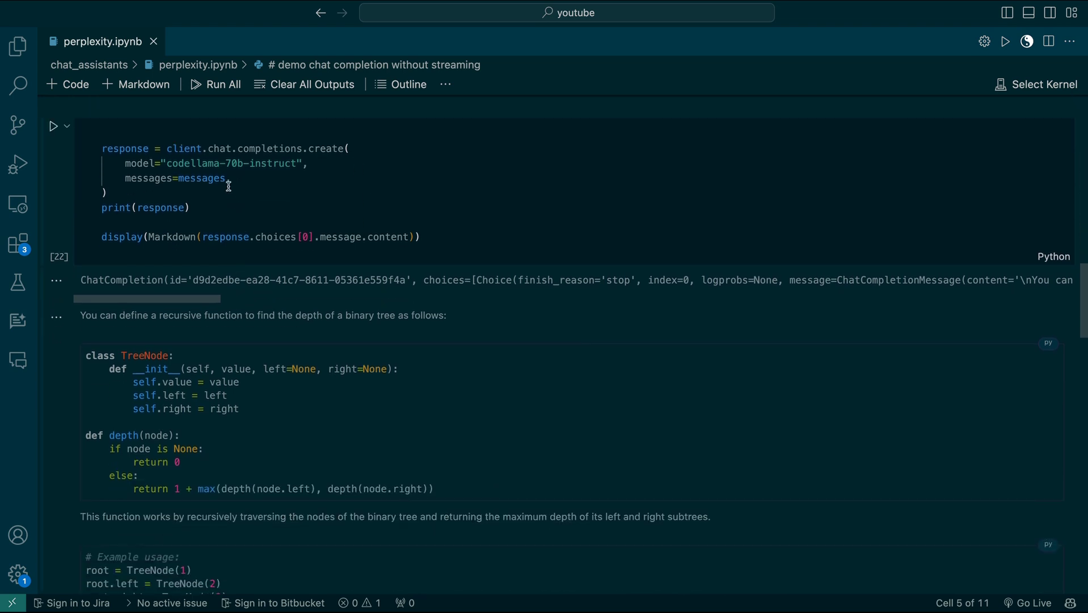
{"action": "scroll", "coordinate": [250, 387], "scroll_direction": "down", "scroll_amount": 4}
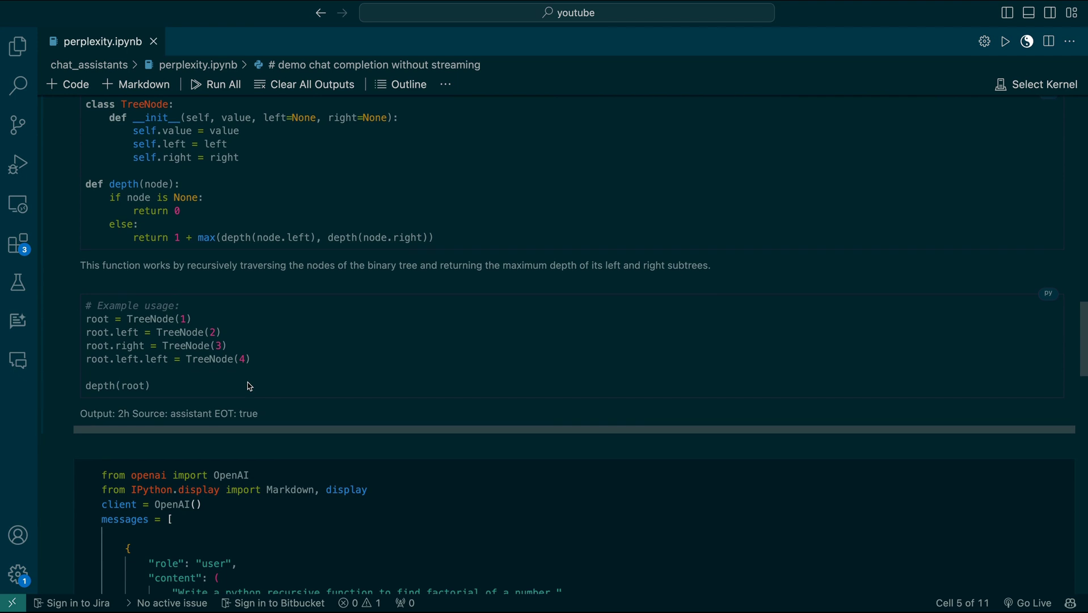
{"action": "scroll", "coordinate": [863, 333], "scroll_direction": "down", "scroll_amount": 4}
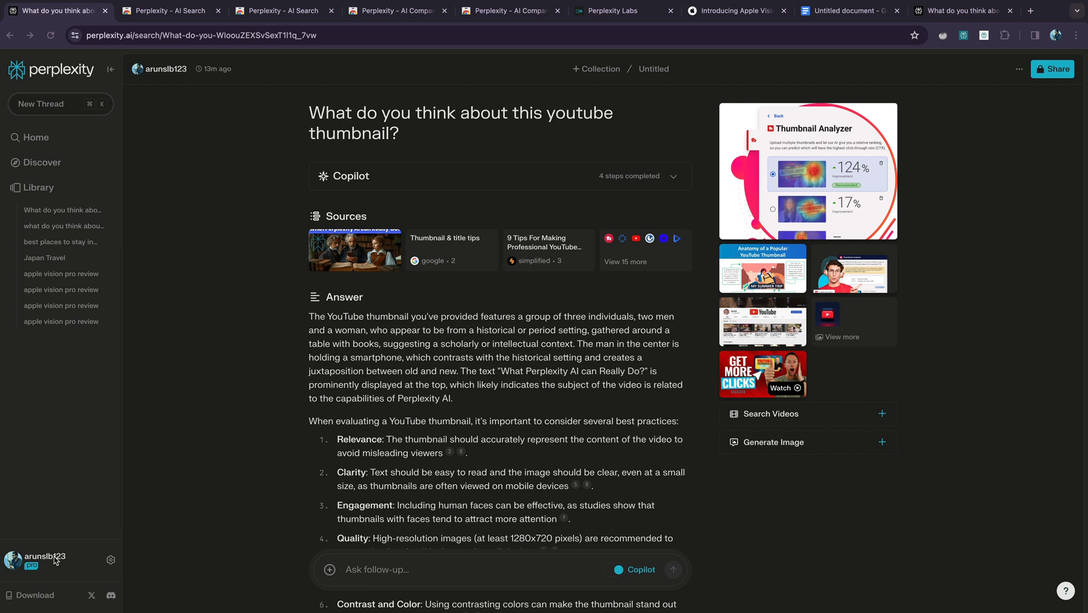
- Toggle AI Data Usage on and back off in Account settings, leaving it disabled
{"action": "left_click", "coordinate": [40, 561]}
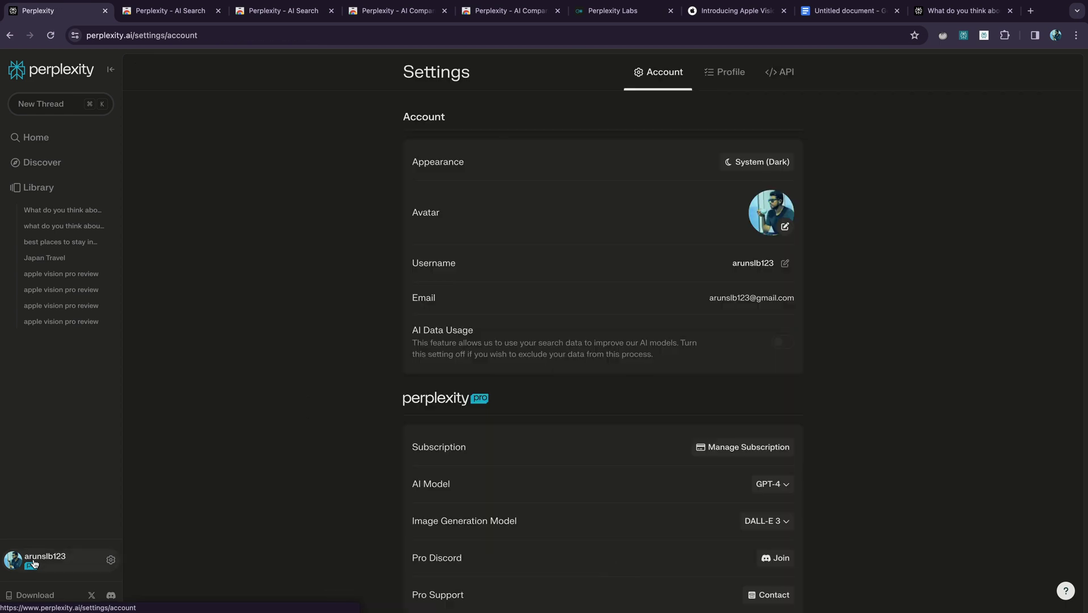
{"action": "scroll", "coordinate": [289, 341], "scroll_direction": "down", "scroll_amount": 2}
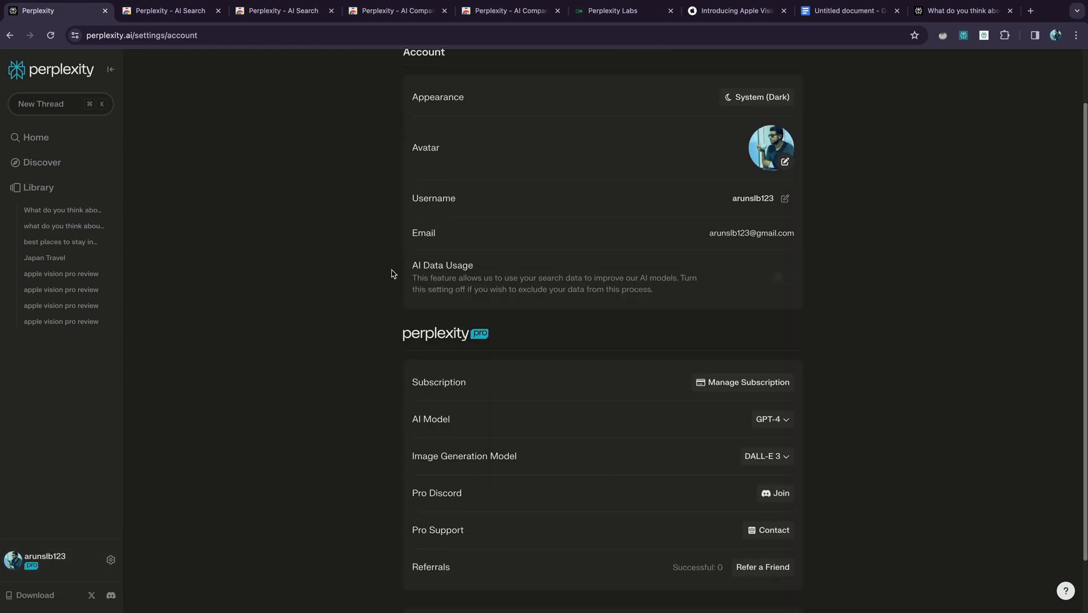
{"action": "left_click", "coordinate": [789, 278]}
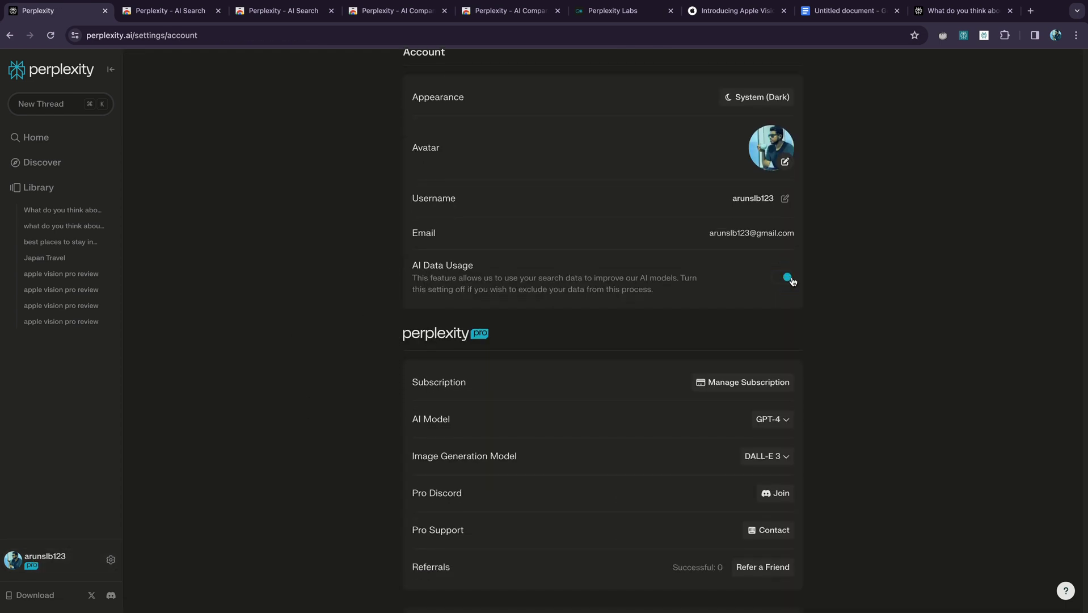
{"action": "left_click", "coordinate": [783, 279]}
{"action": "scroll", "coordinate": [635, 306], "scroll_direction": "down", "scroll_amount": 2}
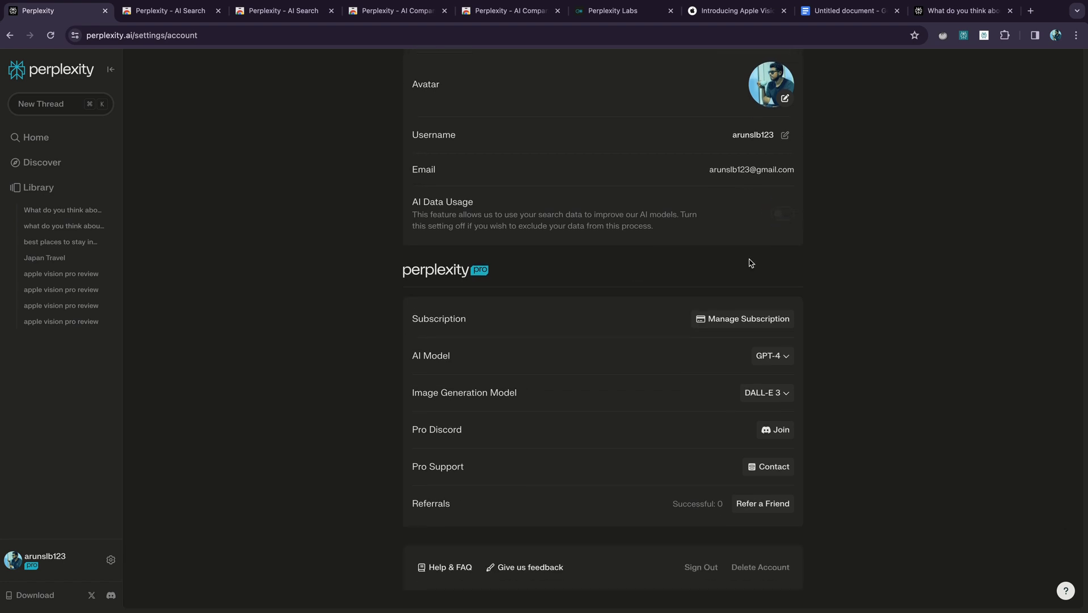
{"action": "scroll", "coordinate": [750, 263], "scroll_direction": "up", "scroll_amount": 3}
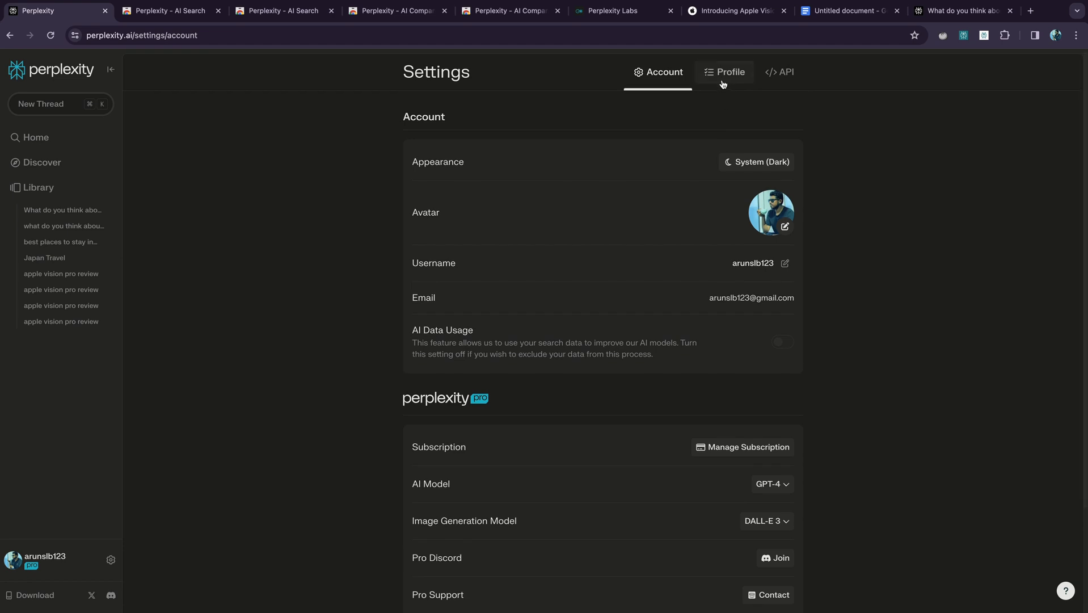
- Open the Profile tab and place the cursor in the empty introduction field
{"action": "left_click", "coordinate": [723, 78]}
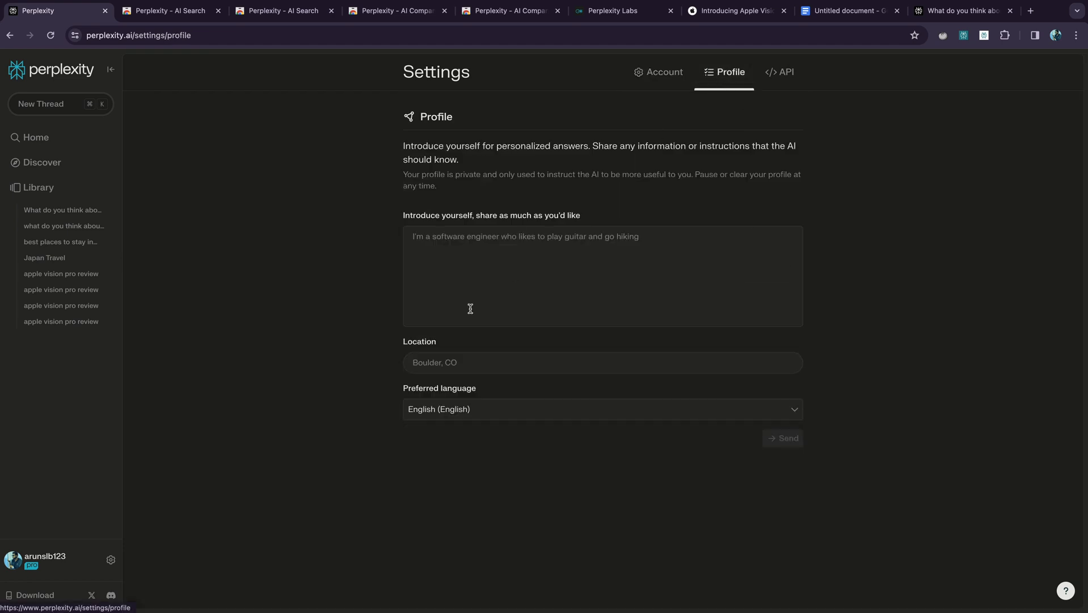
{"action": "left_click", "coordinate": [603, 280]}
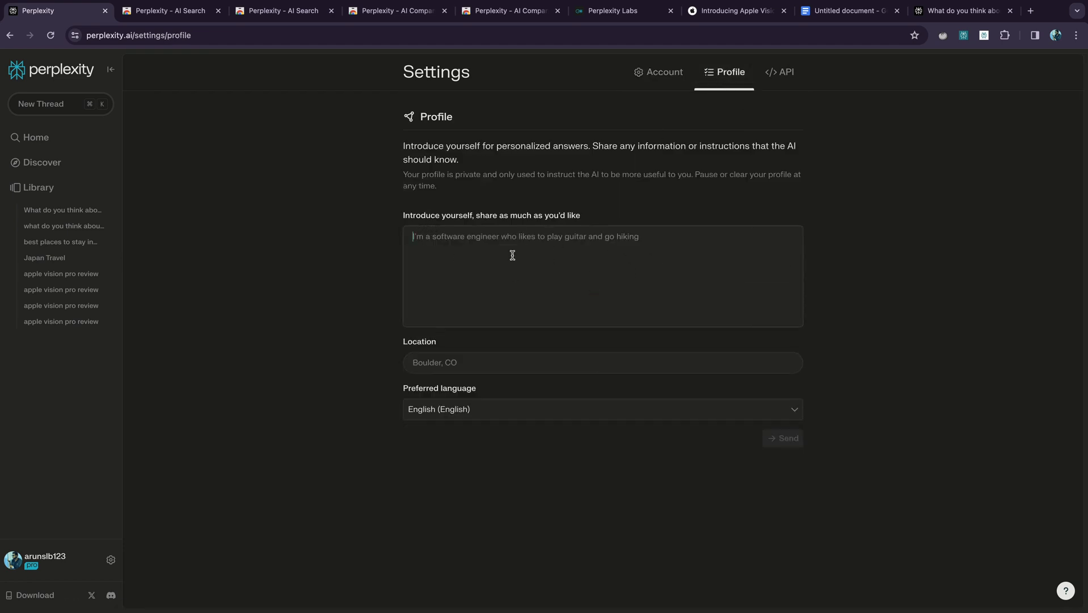